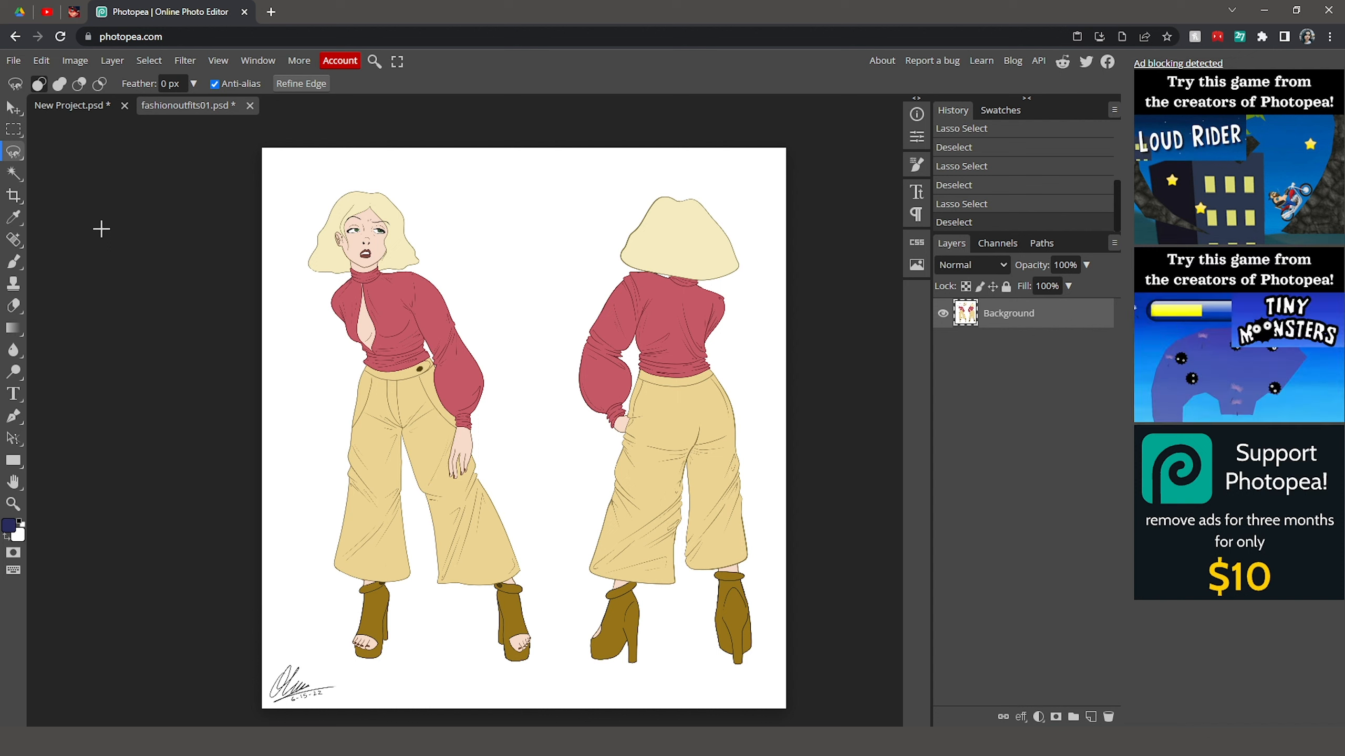
- Draw a freehand shape with Lasso Select on the blank canvas beside the front figure's head, and deselect it
right_click(19, 156)
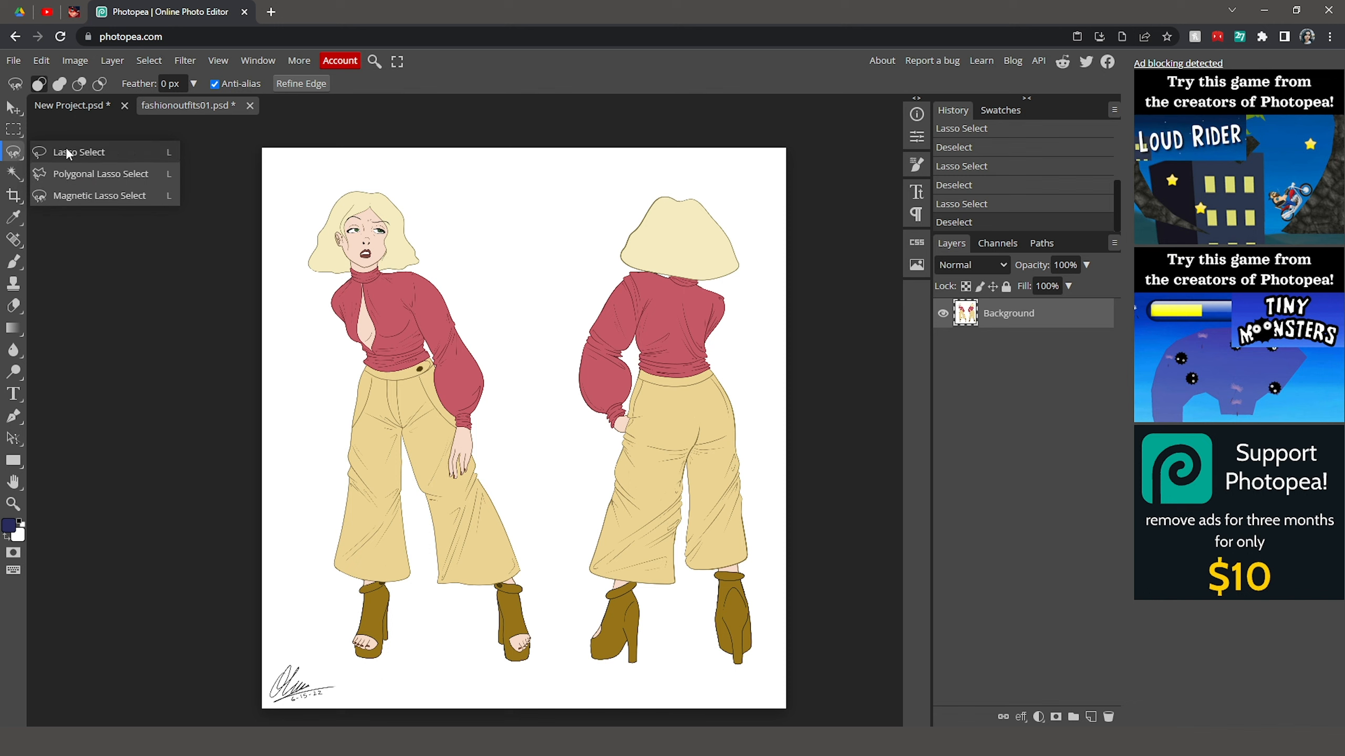
left_click(116, 156)
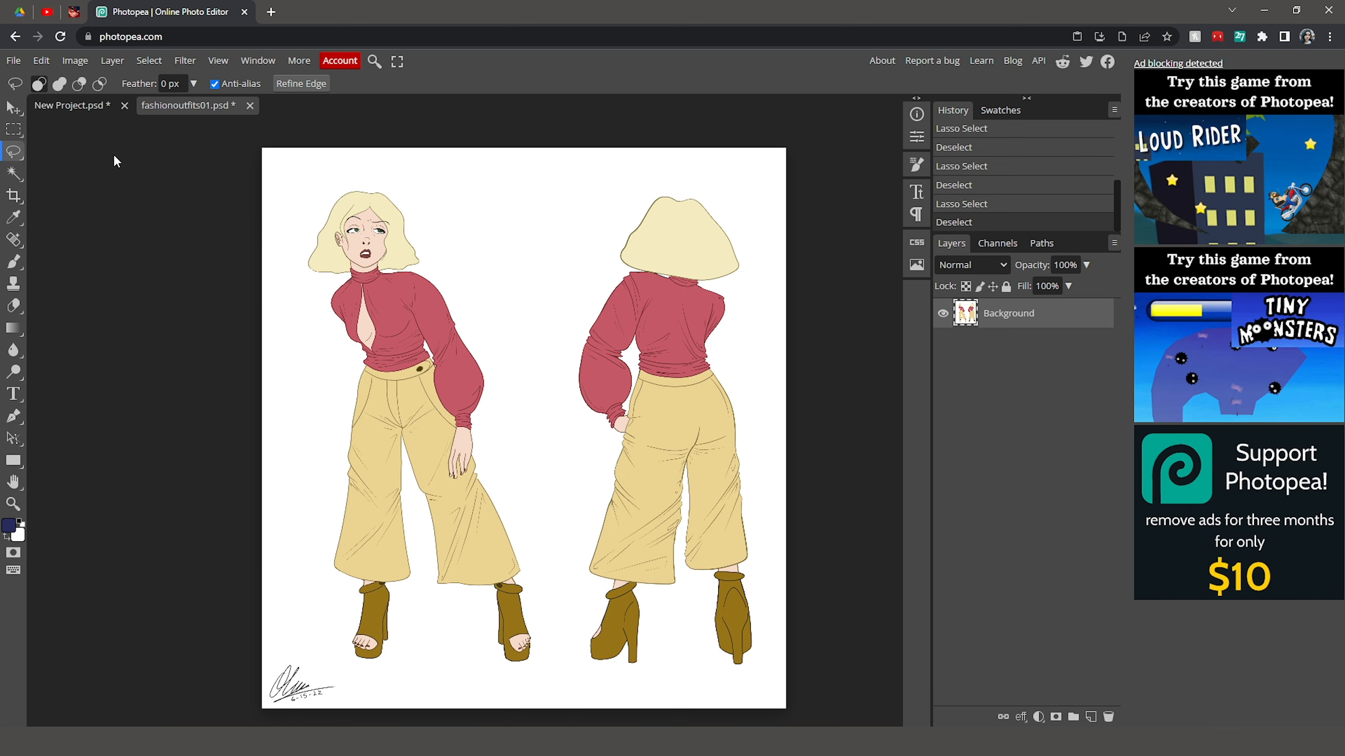
key("alt")
scroll(342, 206, "up", 5)
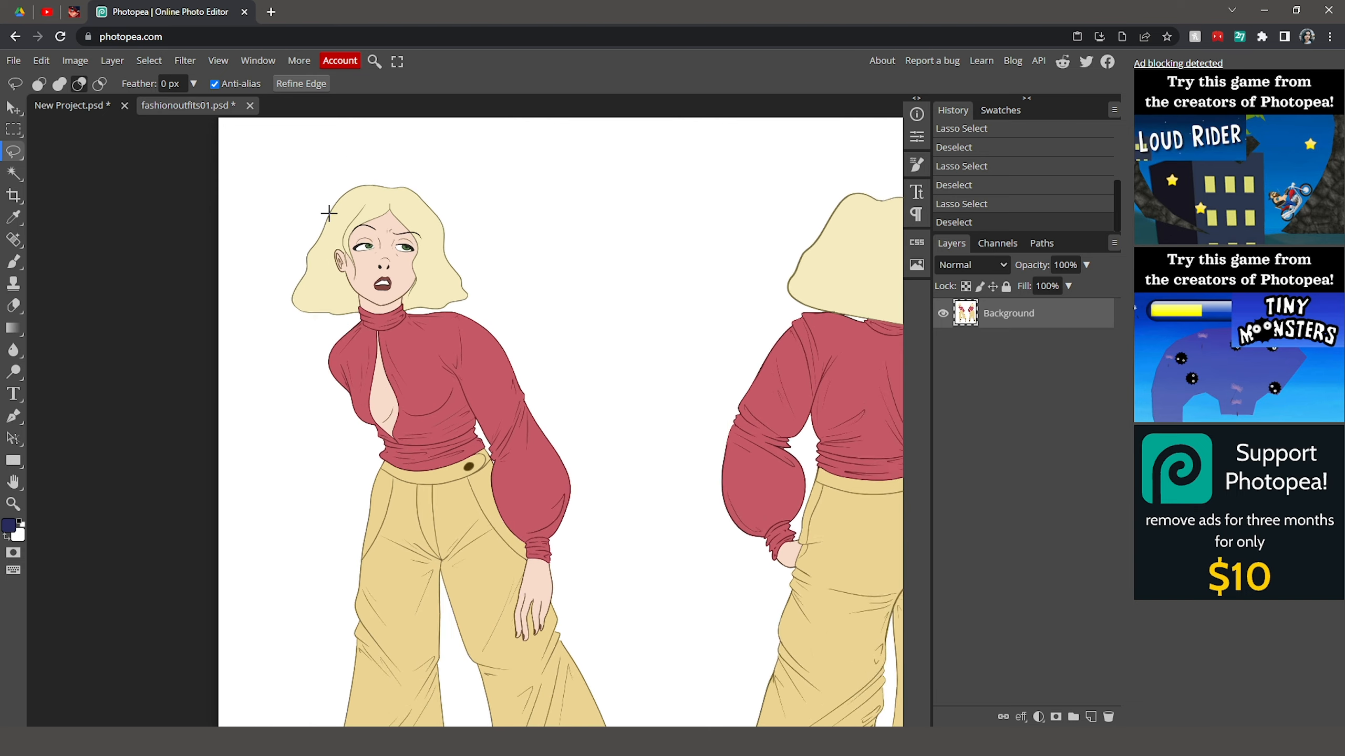
scroll(346, 207, "up", 2)
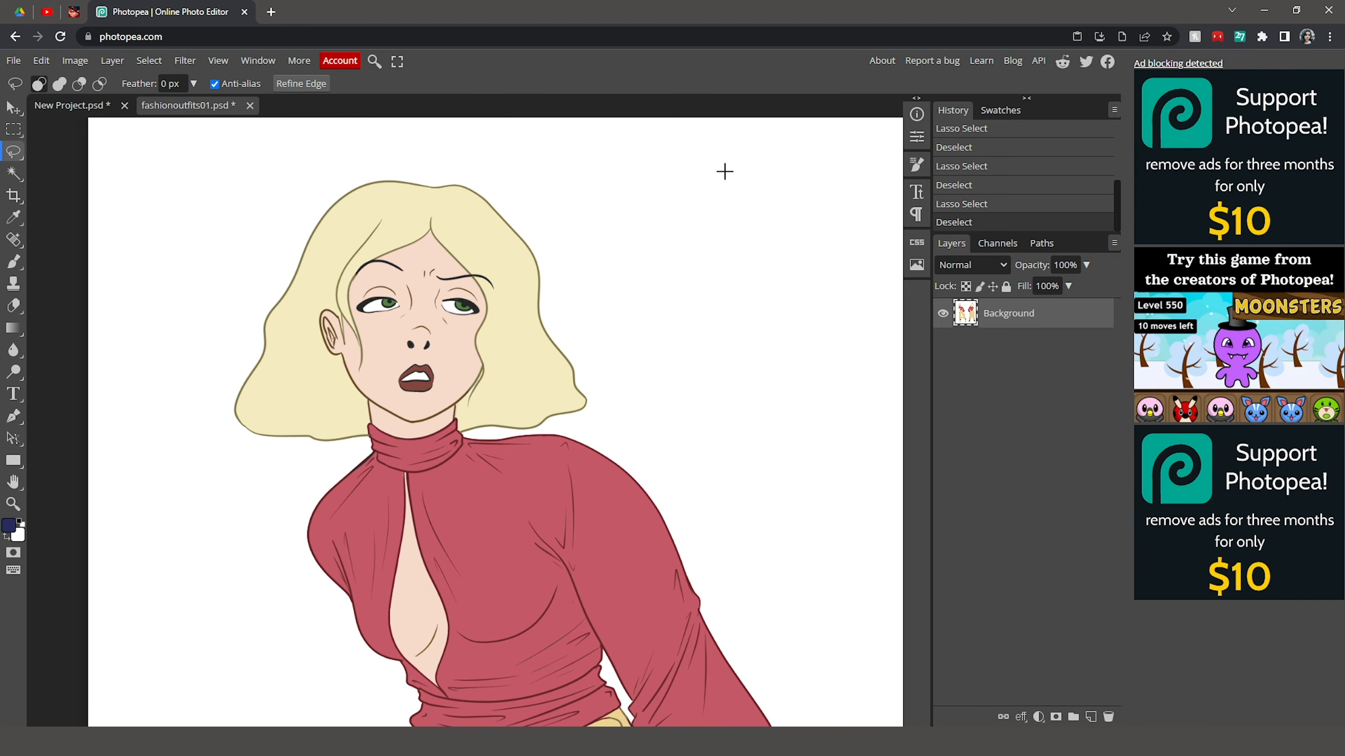
mouse_move(726, 171)
left_mouse_down()
mouse_move(682, 196)
mouse_move(656, 240)
mouse_move(667, 432)
mouse_move(790, 408)
mouse_move(770, 277)
mouse_move(707, 252)
mouse_move(739, 179)
left_mouse_up()
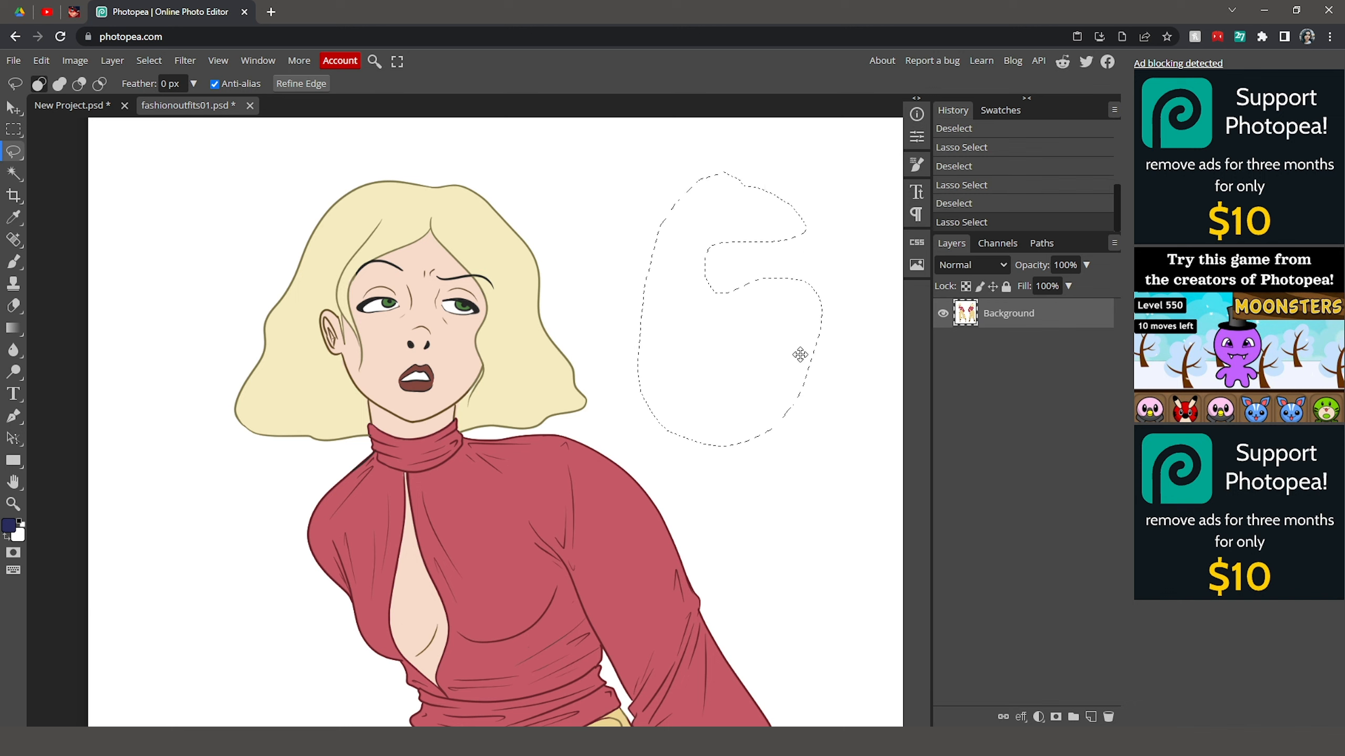
left_click(749, 338)
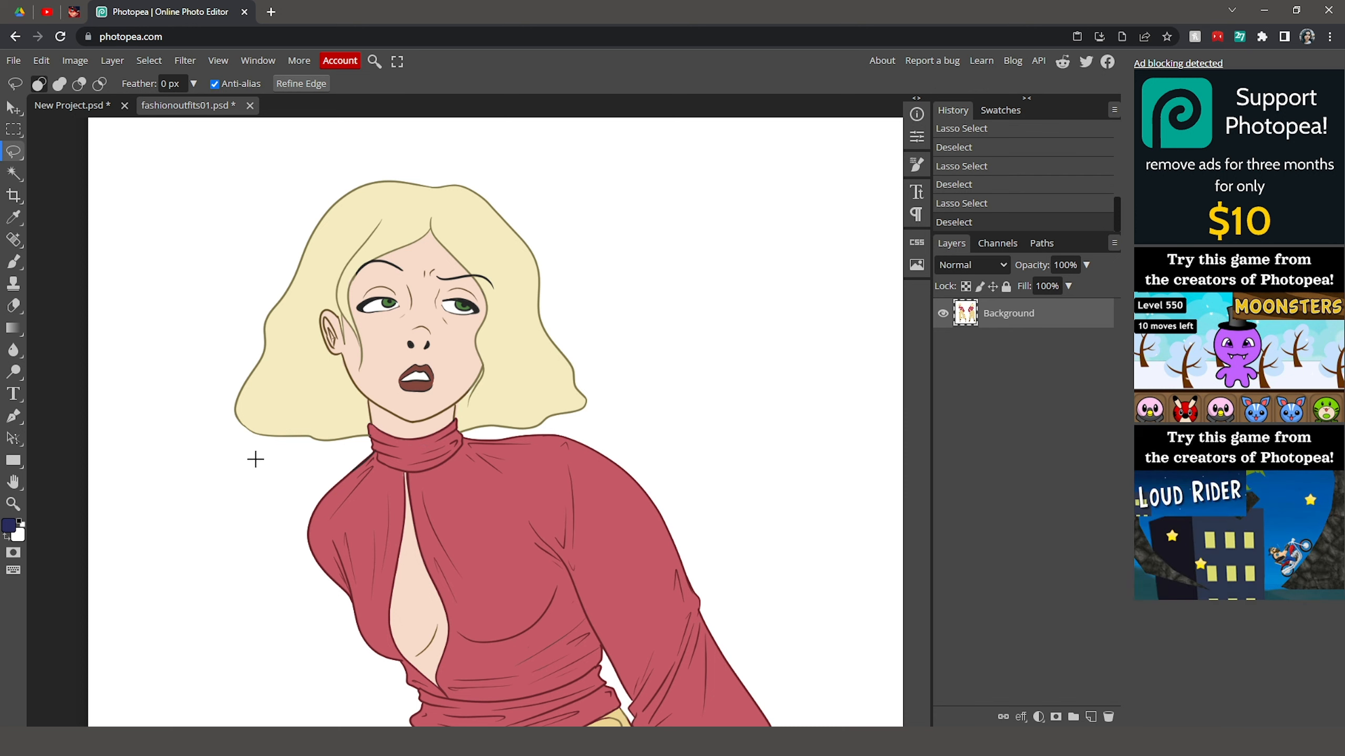
- Outline the front figure's head and hair with a freehand lasso and move it onto the blank canvas beside the body with Free Transform
mouse_move(258, 458)
left_mouse_down()
mouse_move(338, 457)
mouse_move(374, 421)
mouse_move(411, 435)
mouse_move(457, 420)
mouse_move(526, 430)
mouse_move(565, 420)
mouse_move(612, 381)
mouse_move(553, 262)
mouse_move(416, 148)
mouse_move(333, 158)
mouse_move(250, 222)
mouse_move(211, 317)
mouse_move(217, 425)
mouse_move(259, 458)
left_mouse_up()
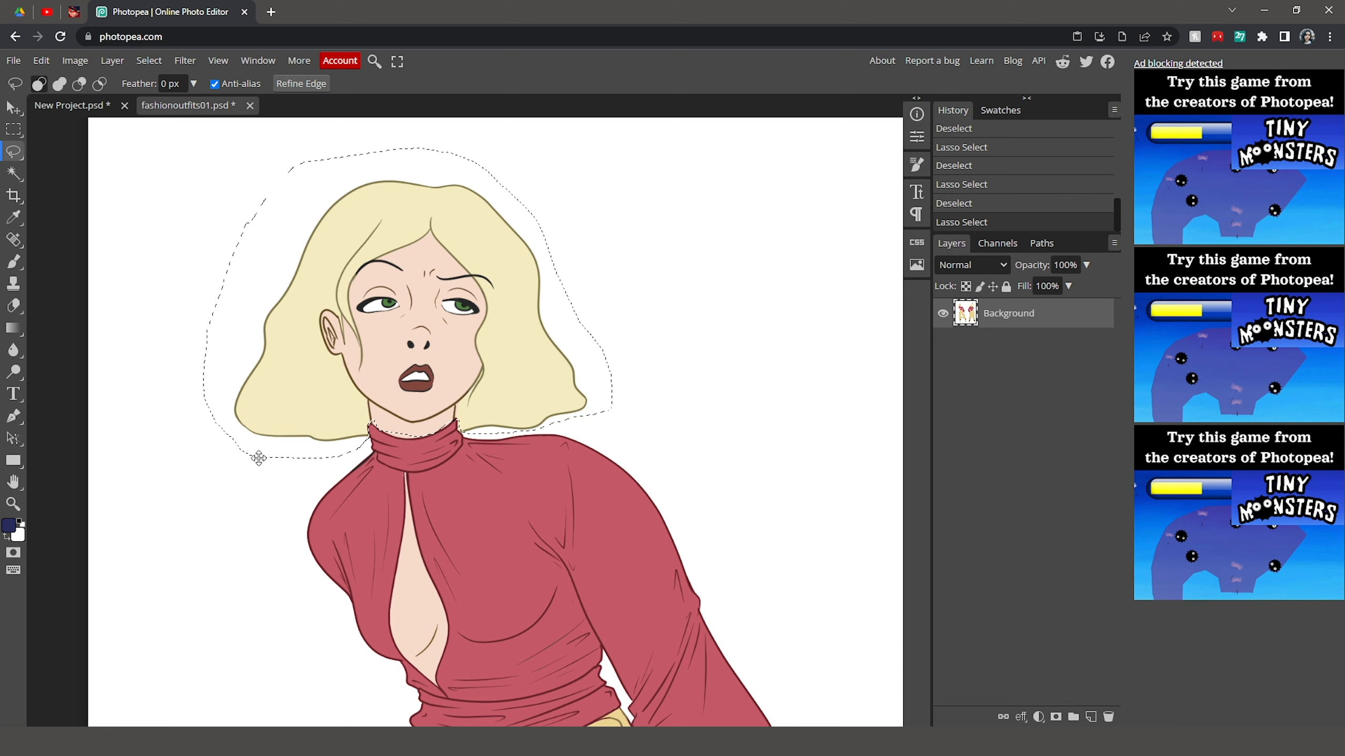
left_click(40, 61)
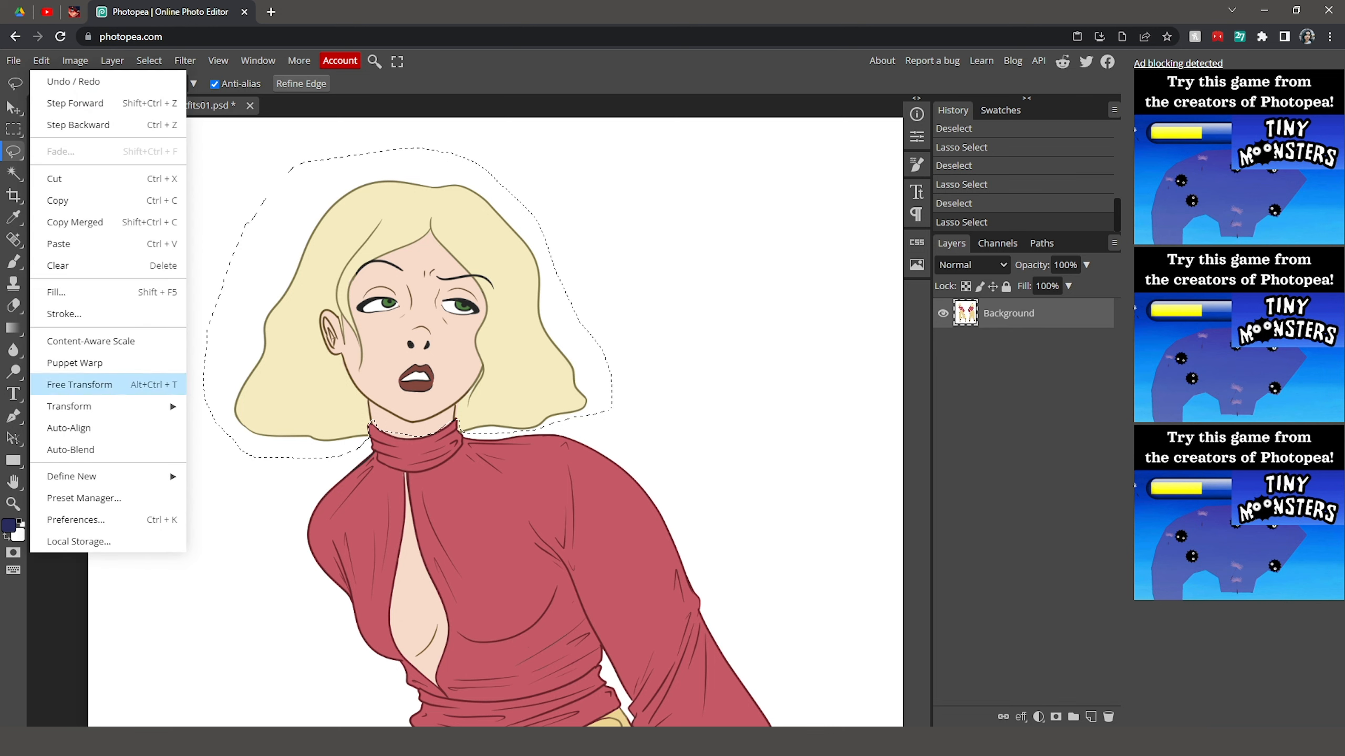
left_click(80, 384)
scroll(159, 529, "down", 2)
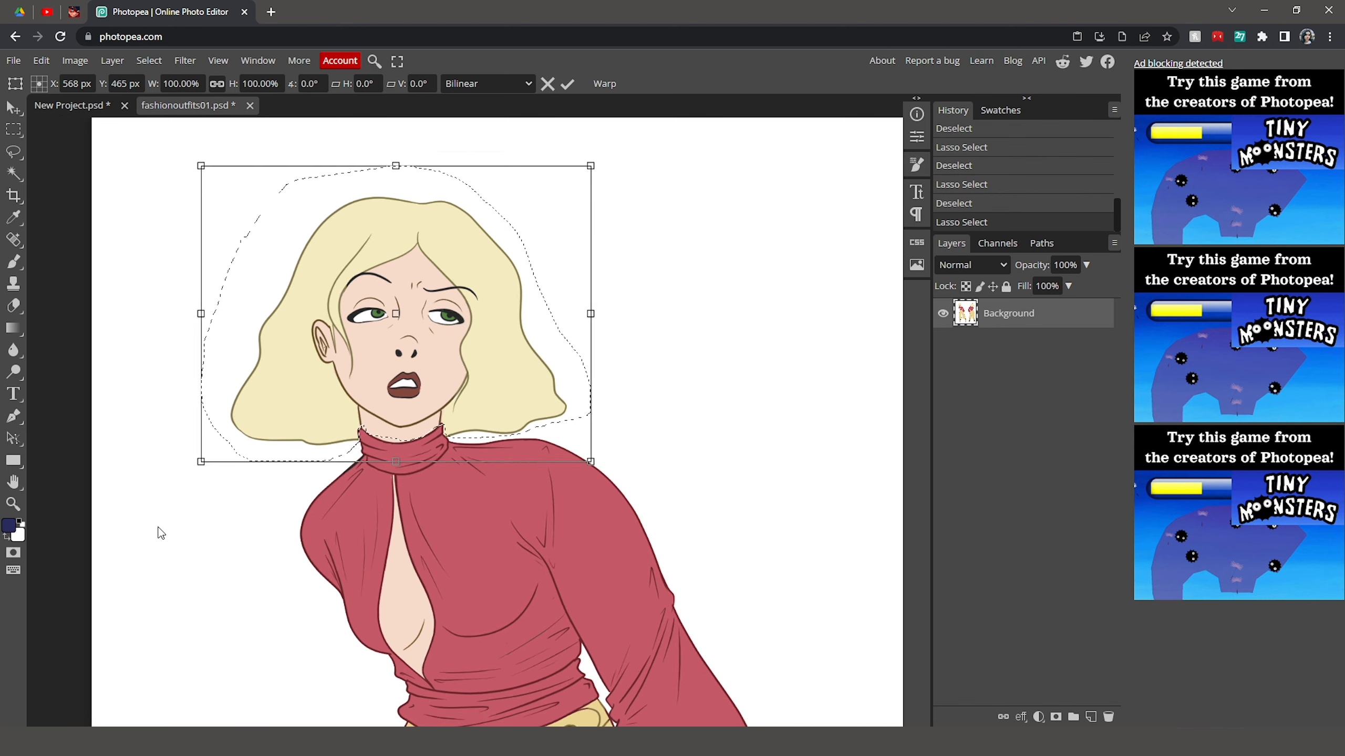
left_click_drag(389, 263, 729, 213)
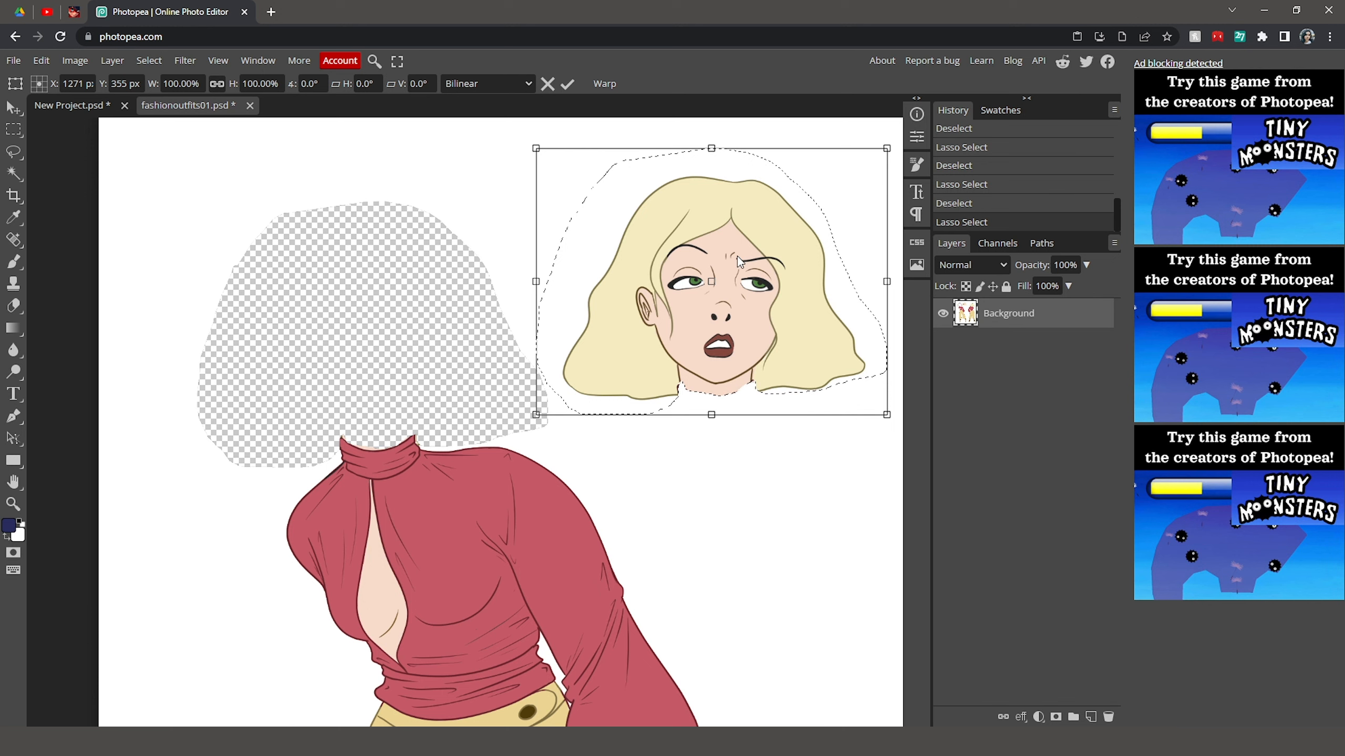
key("Return")
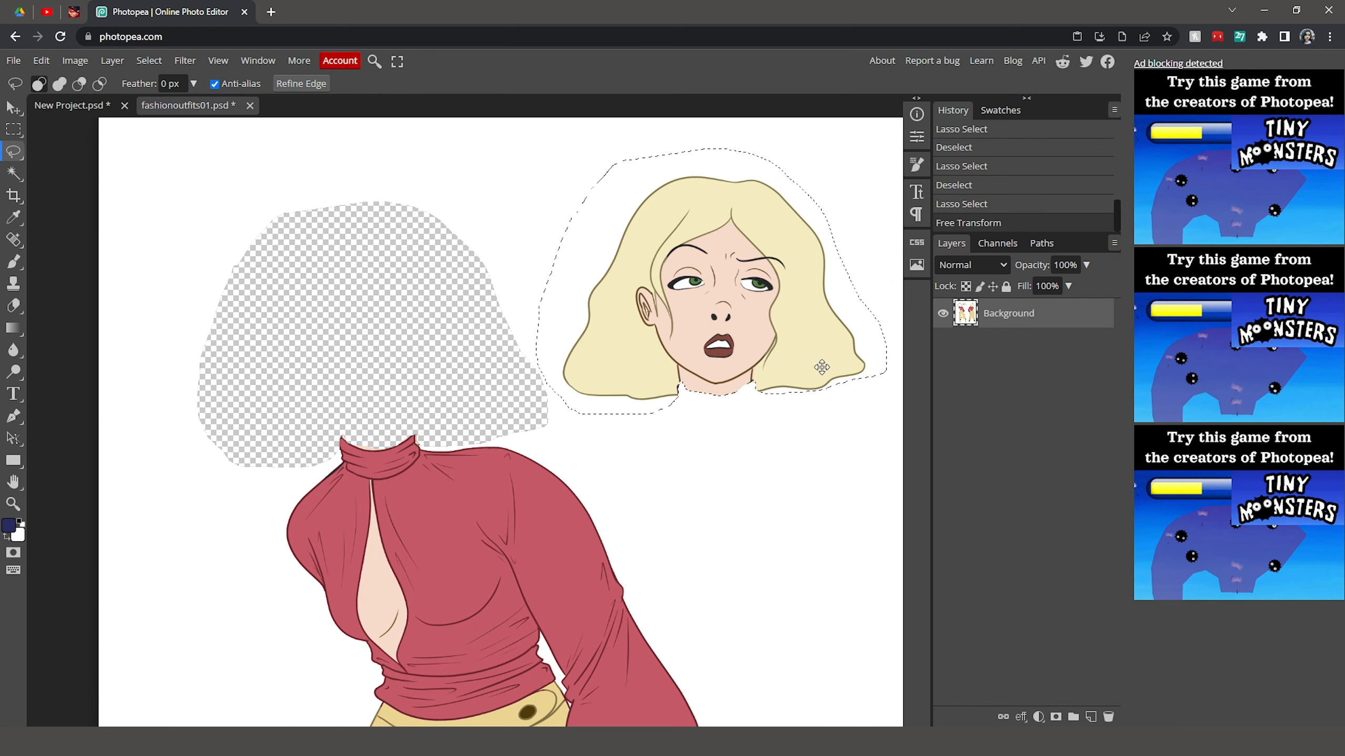
- Examine the cut edges up close at the moved head's neck and along the figure's collar
scroll(747, 395, "up", 1)
scroll(747, 394, "up", 7)
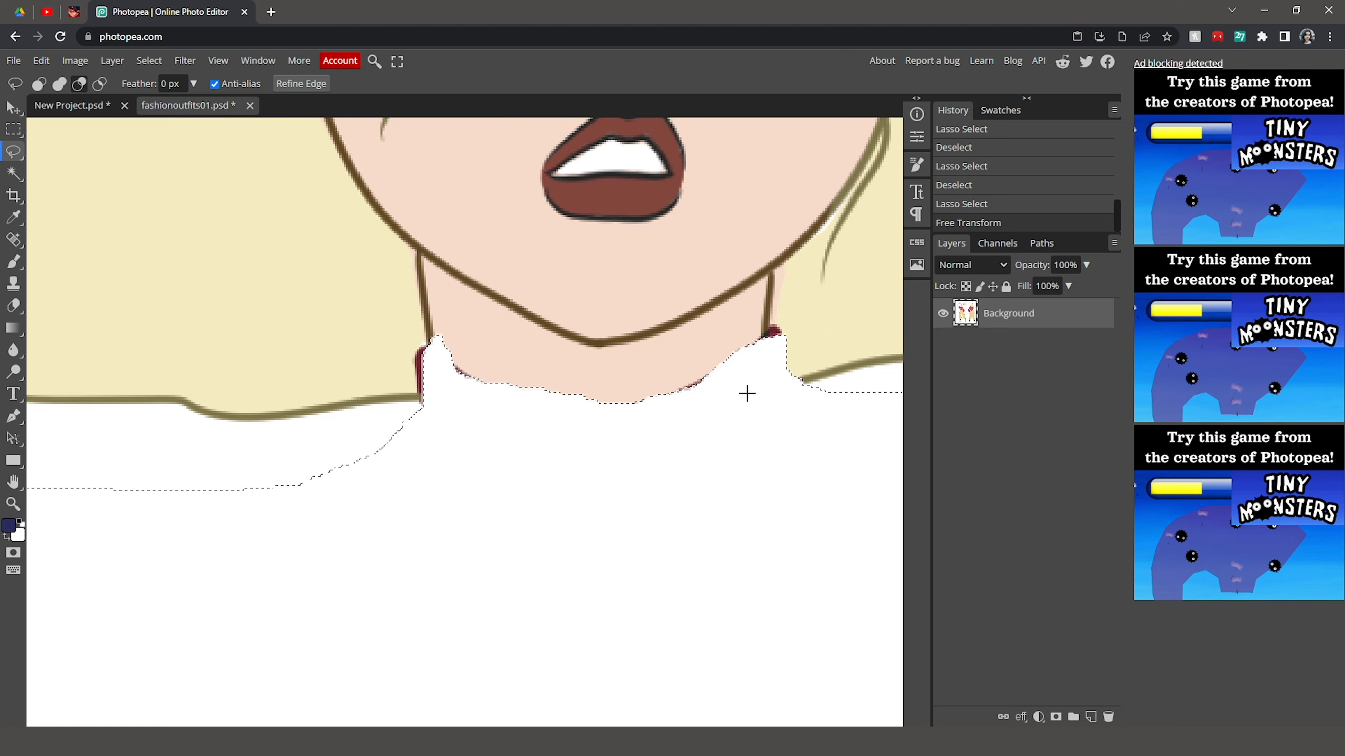
scroll(747, 394, "down", 6)
scroll(231, 471, "up", 5)
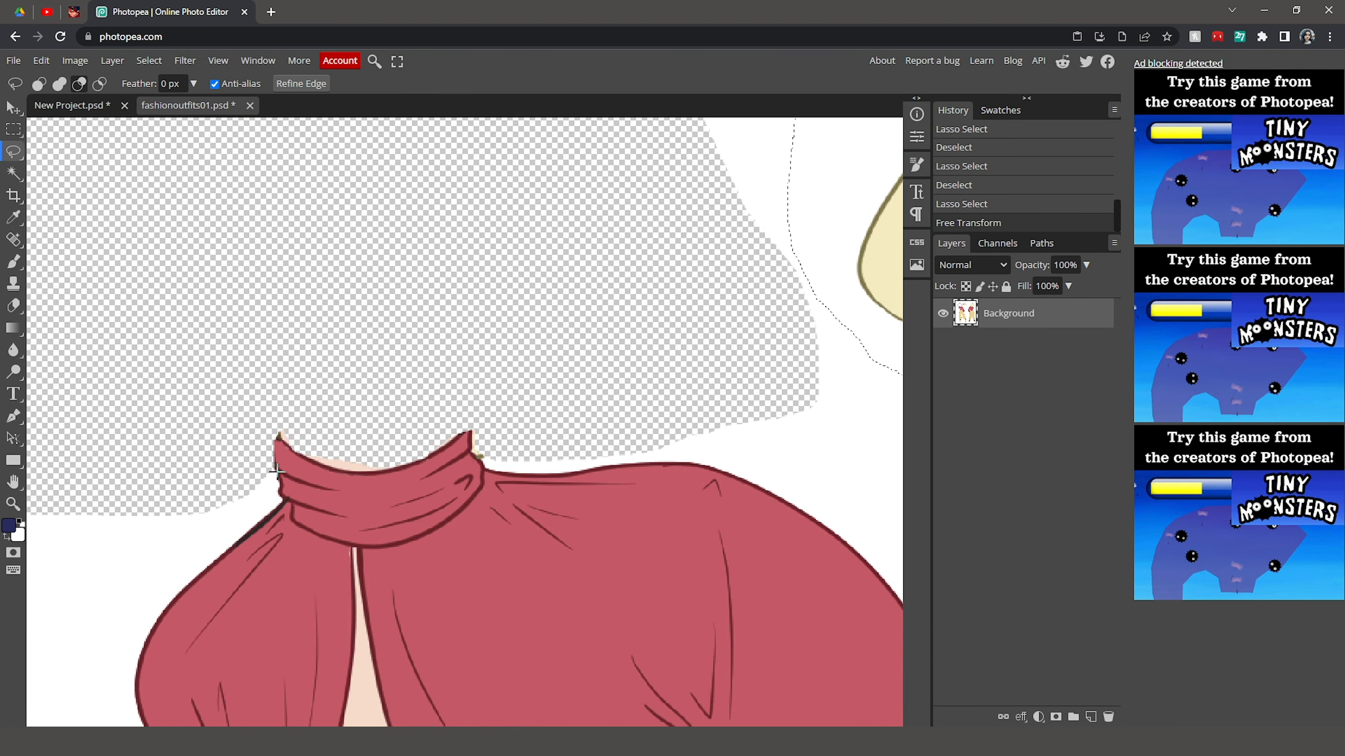
scroll(441, 444, "up", 5)
scroll(365, 462, "down", 6)
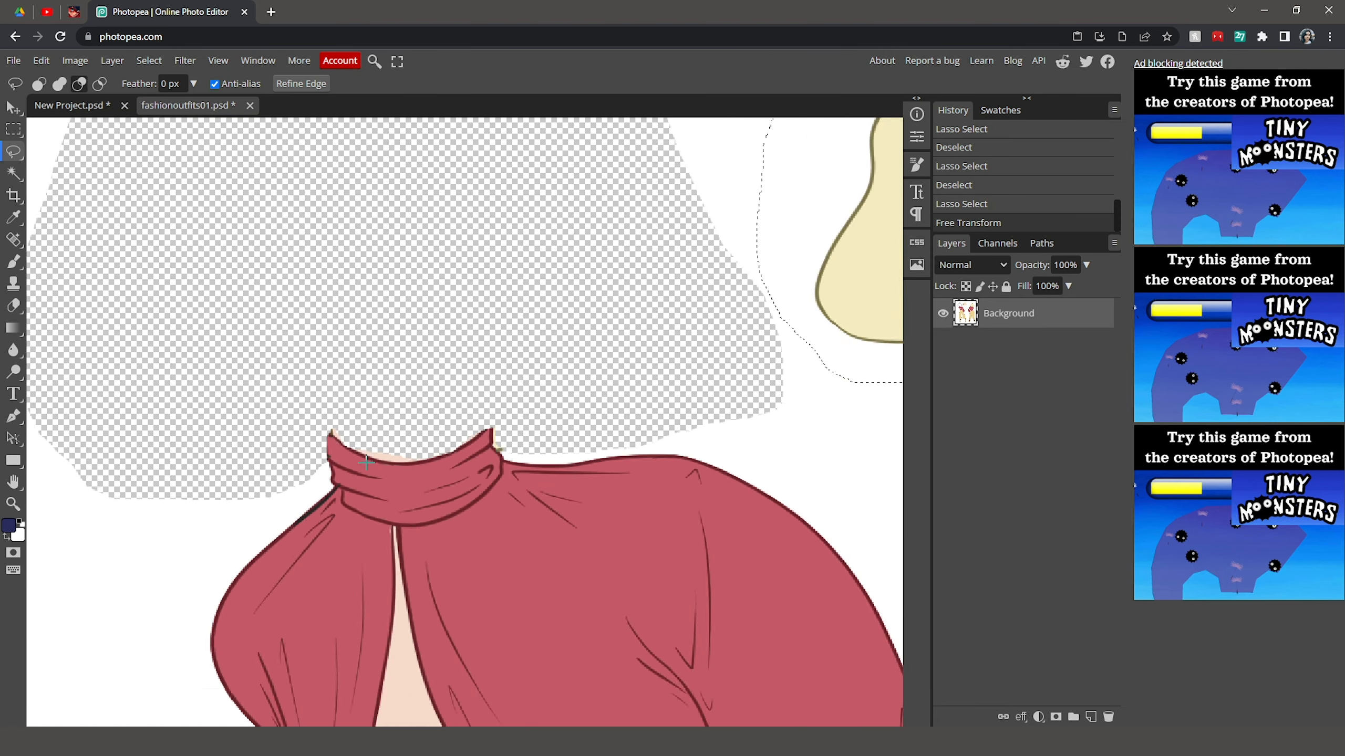
scroll(366, 462, "down", 6)
scroll(437, 439, "up", 3)
- Undo the head's Free Transform move and clear the freehand selection
key("ctrl+z")
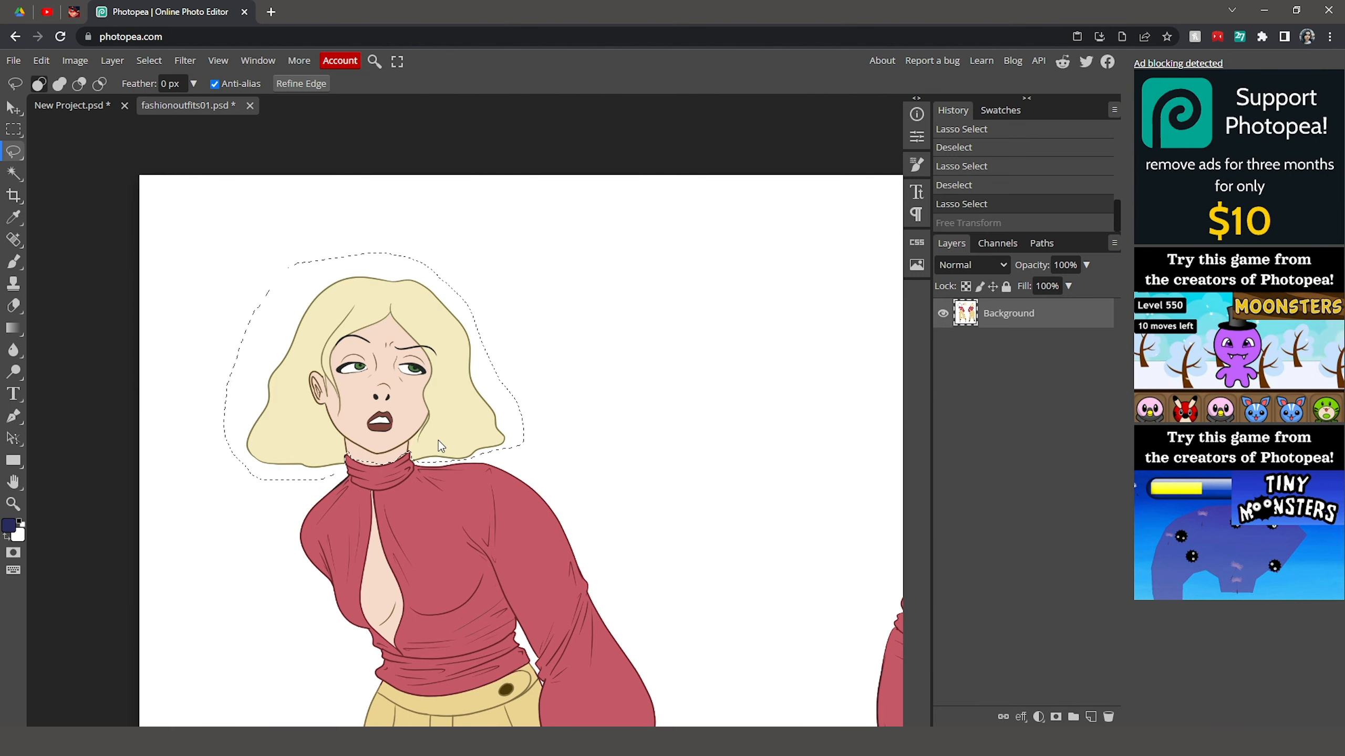
key("ctrl+d")
scroll(291, 446, "up", 3)
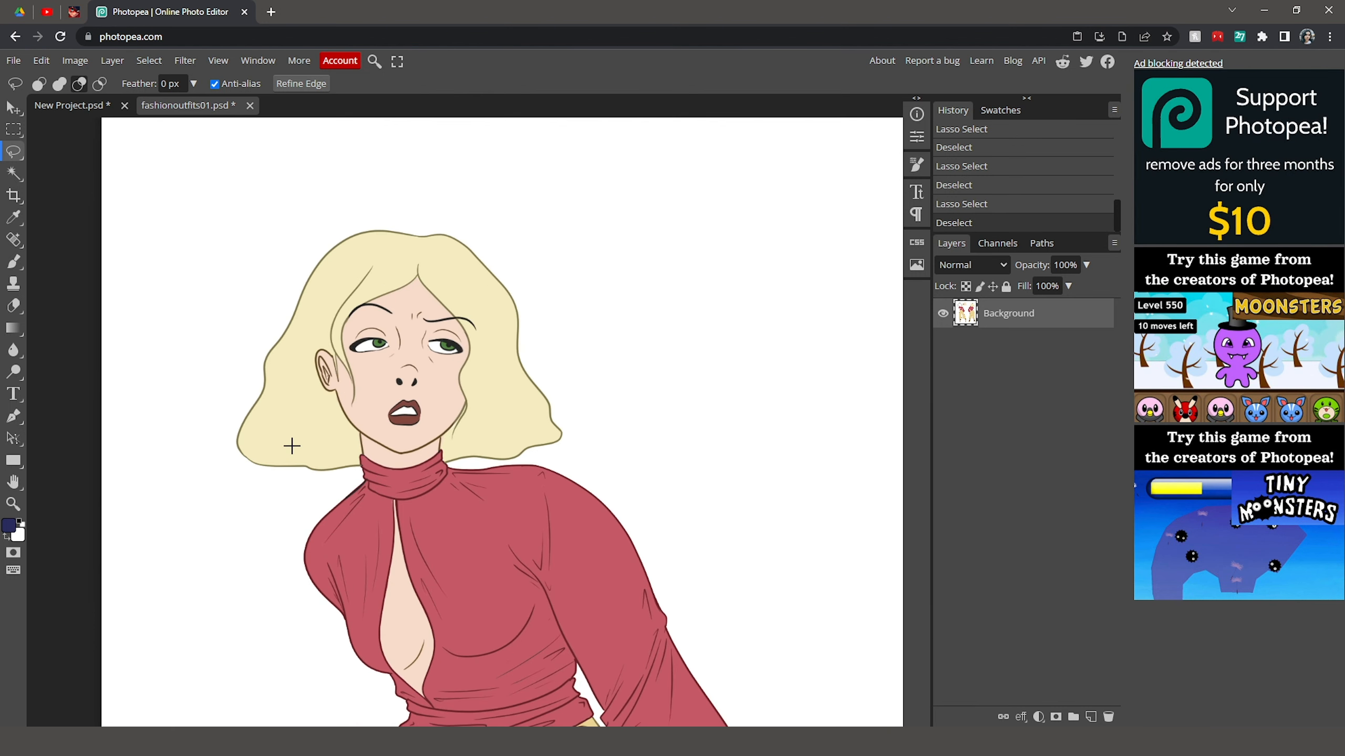
- Draw a four-sided shape with Polygonal Lasso Select on the blank canvas beside the head, and deselect it
right_click(22, 153)
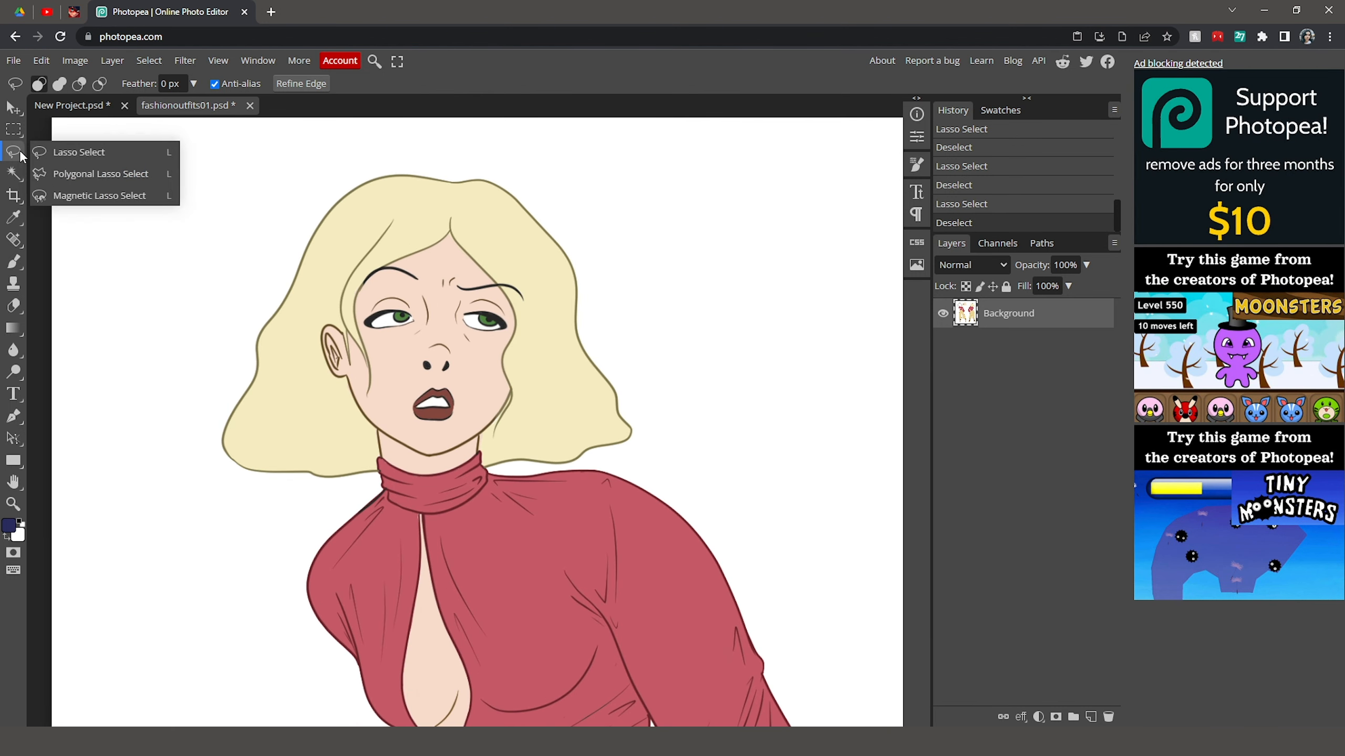
left_click(80, 178)
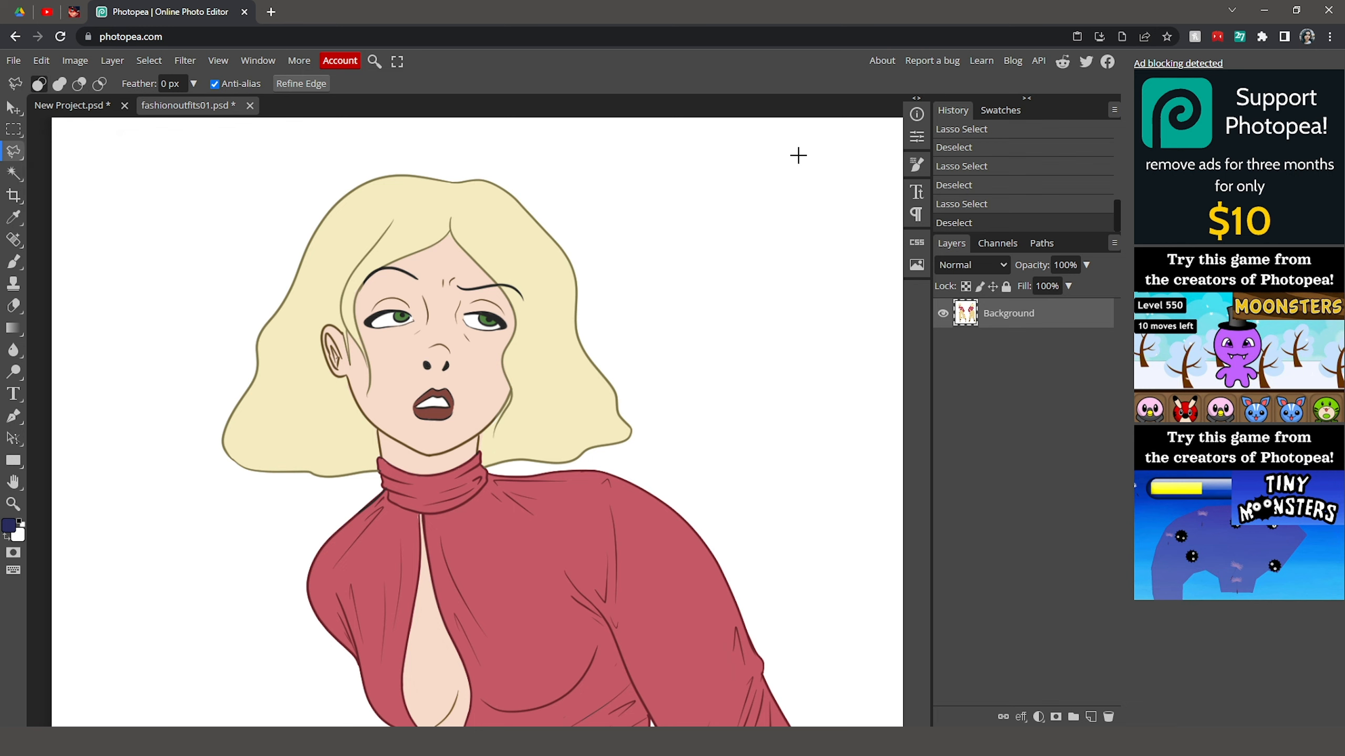
left_click(640, 170)
scroll(567, 159, "up", 1)
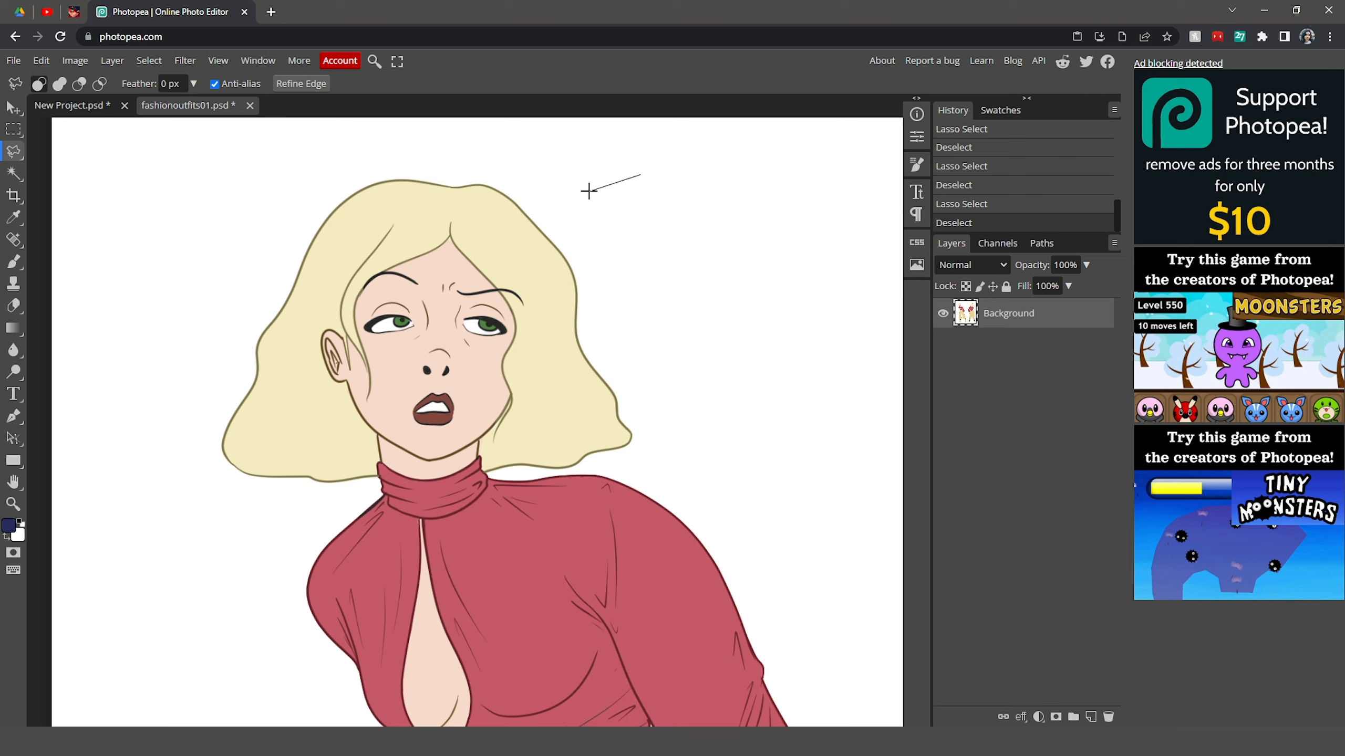
left_click(828, 178)
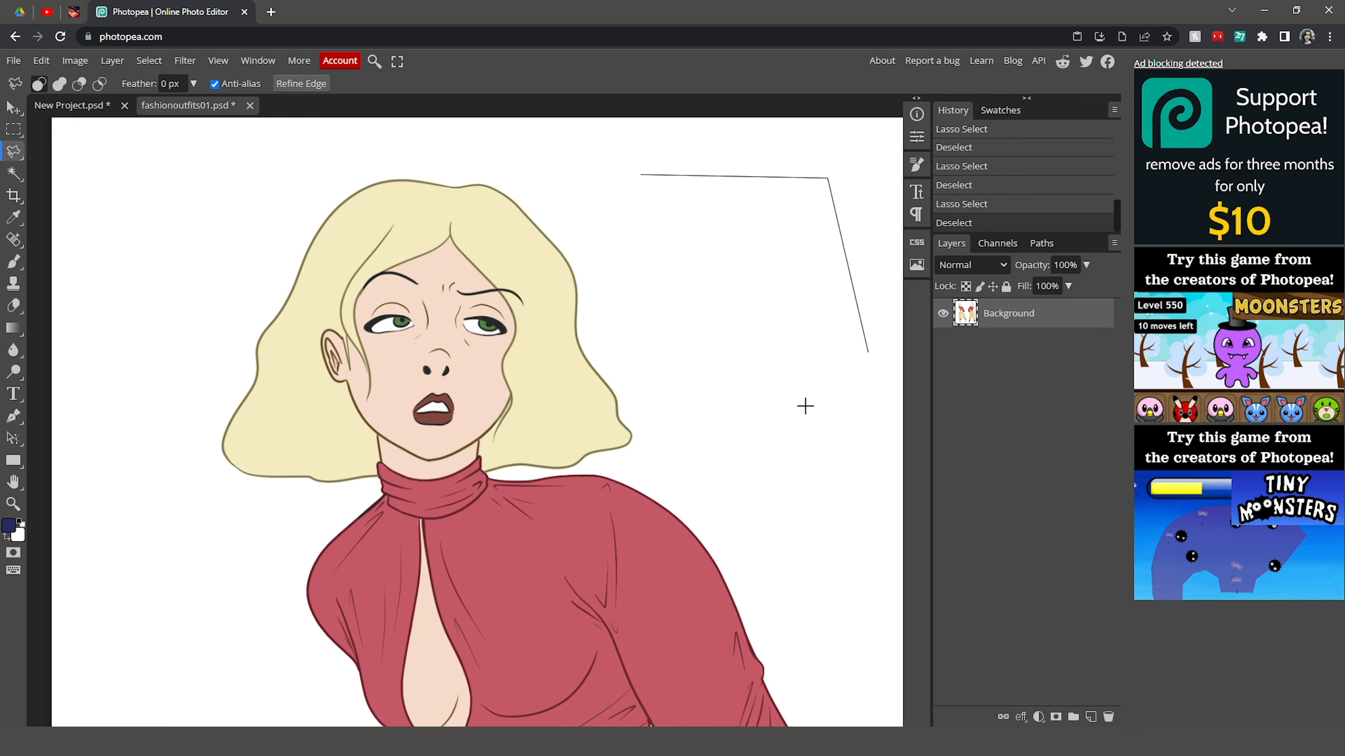
left_click(725, 298)
left_click(627, 205)
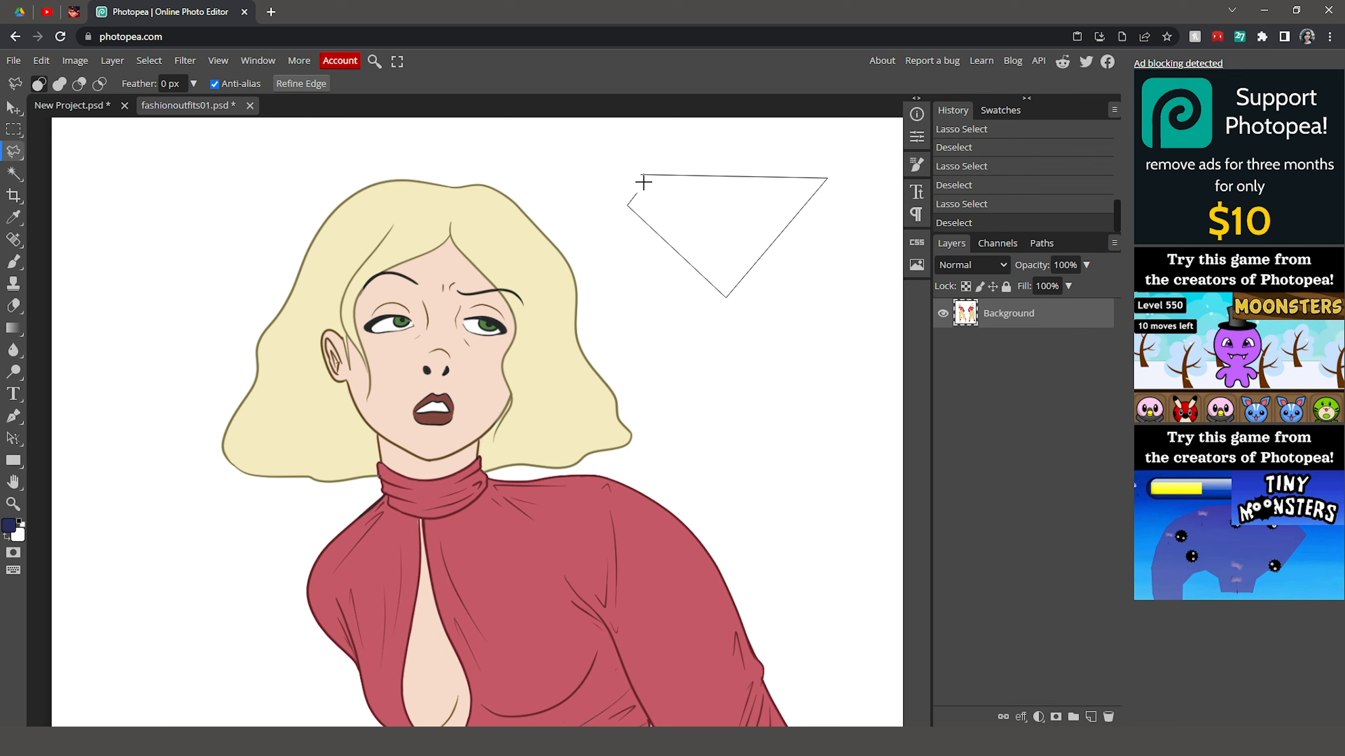
left_click(640, 173)
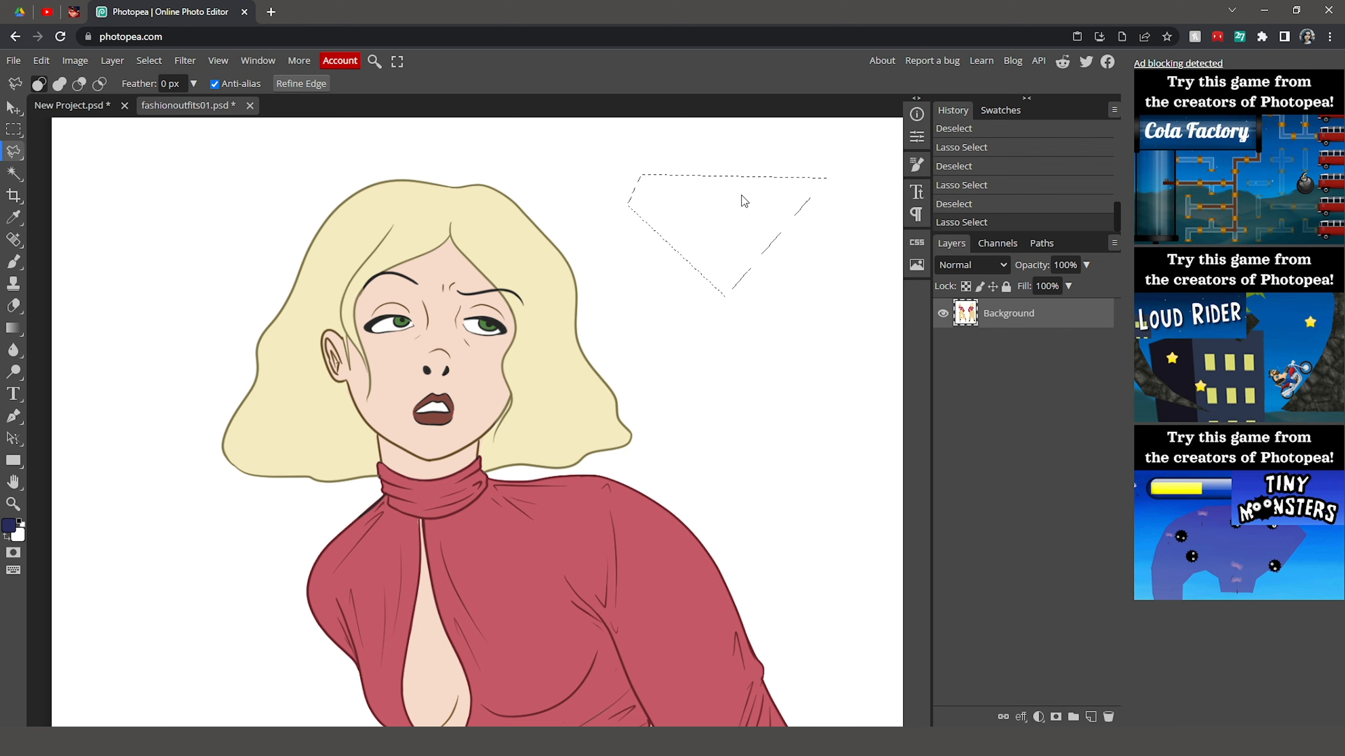
key("ctrl+d")
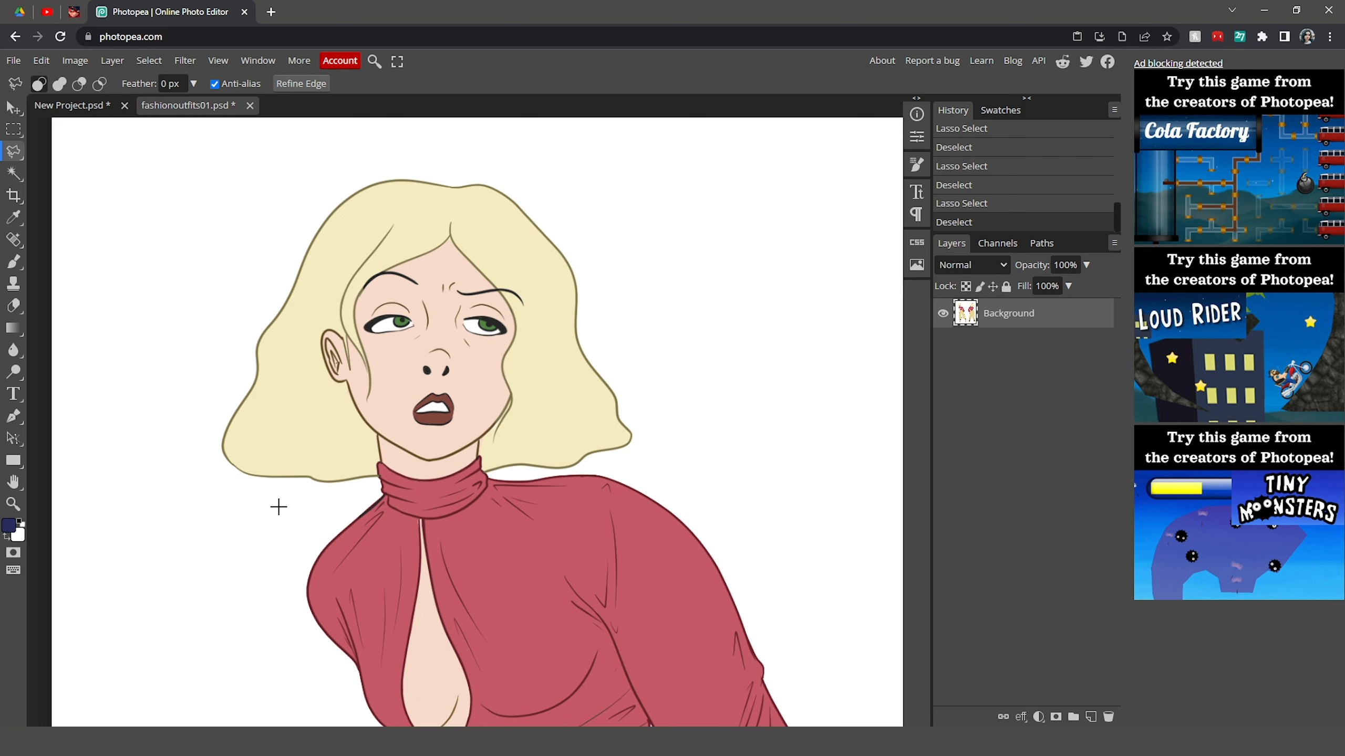
- Start a polygonal lasso beside the front figure's neck and trace it point by point along the upper edge of the red collar
scroll(345, 496, "up", 4)
left_click(339, 497)
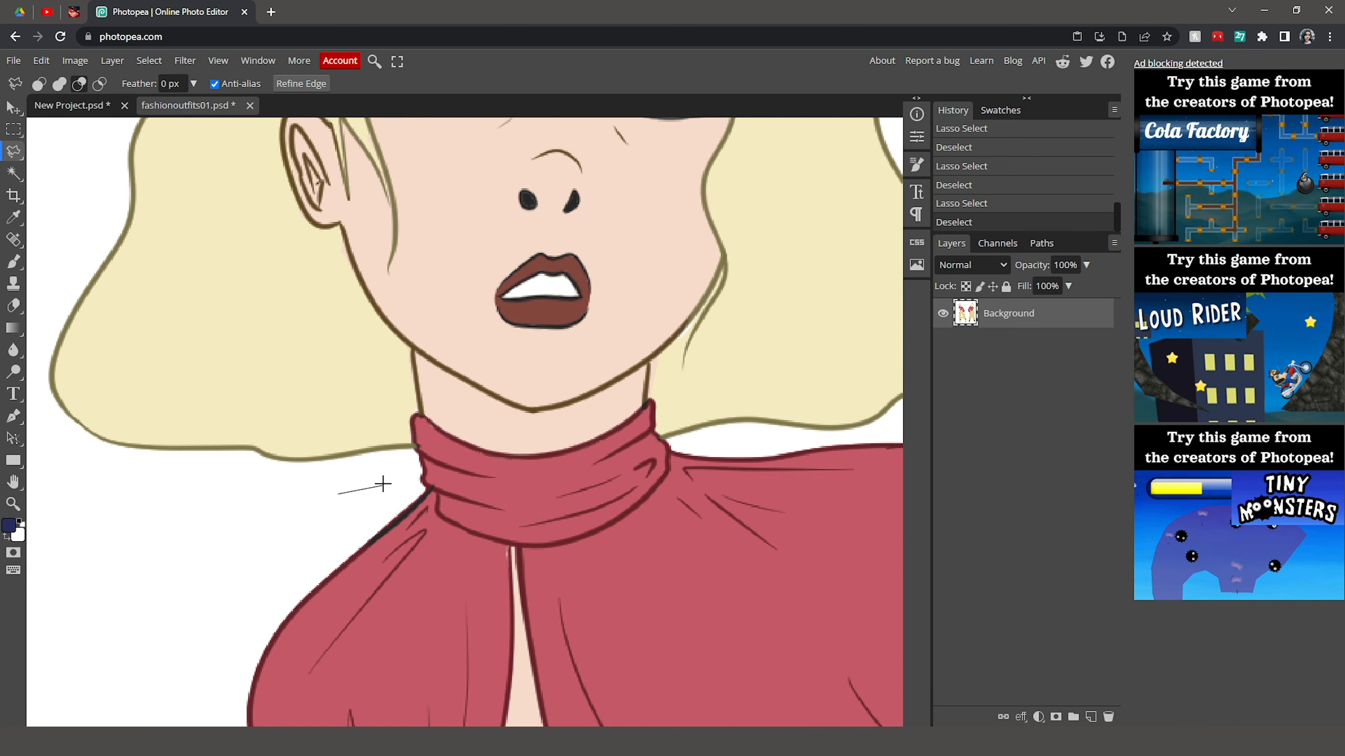
scroll(476, 447, "up", 2)
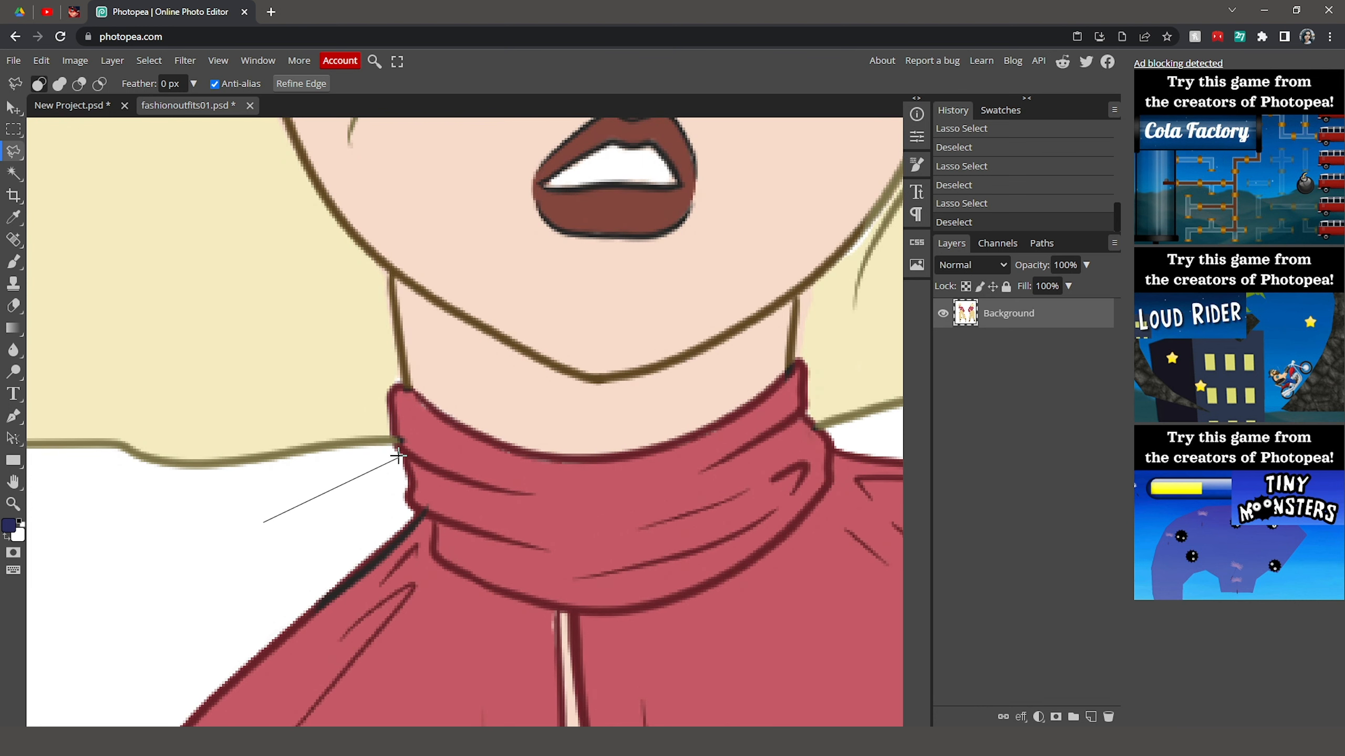
left_click(422, 451)
left_click(388, 392)
left_click(400, 385)
left_click(465, 429)
left_click(496, 444)
left_click(536, 454)
left_click(604, 454)
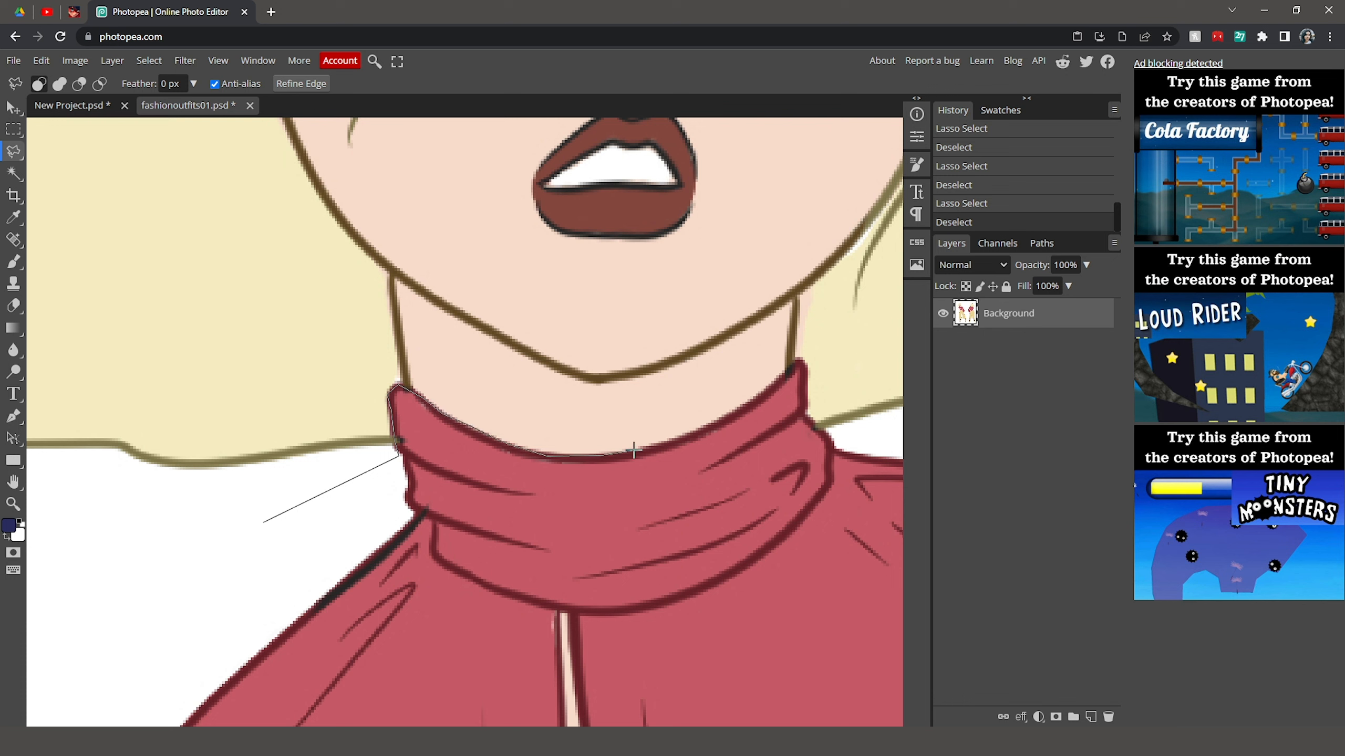
left_click(668, 439)
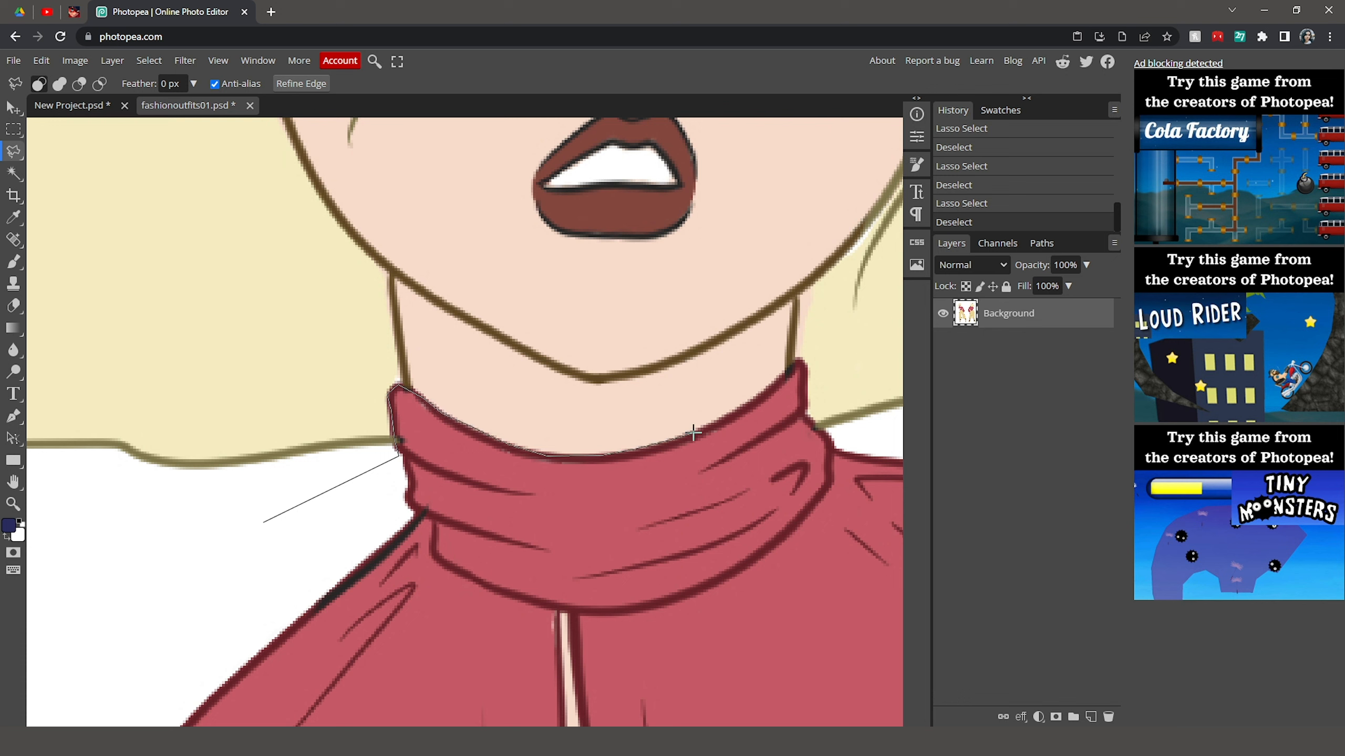
left_click(729, 412)
left_click(768, 387)
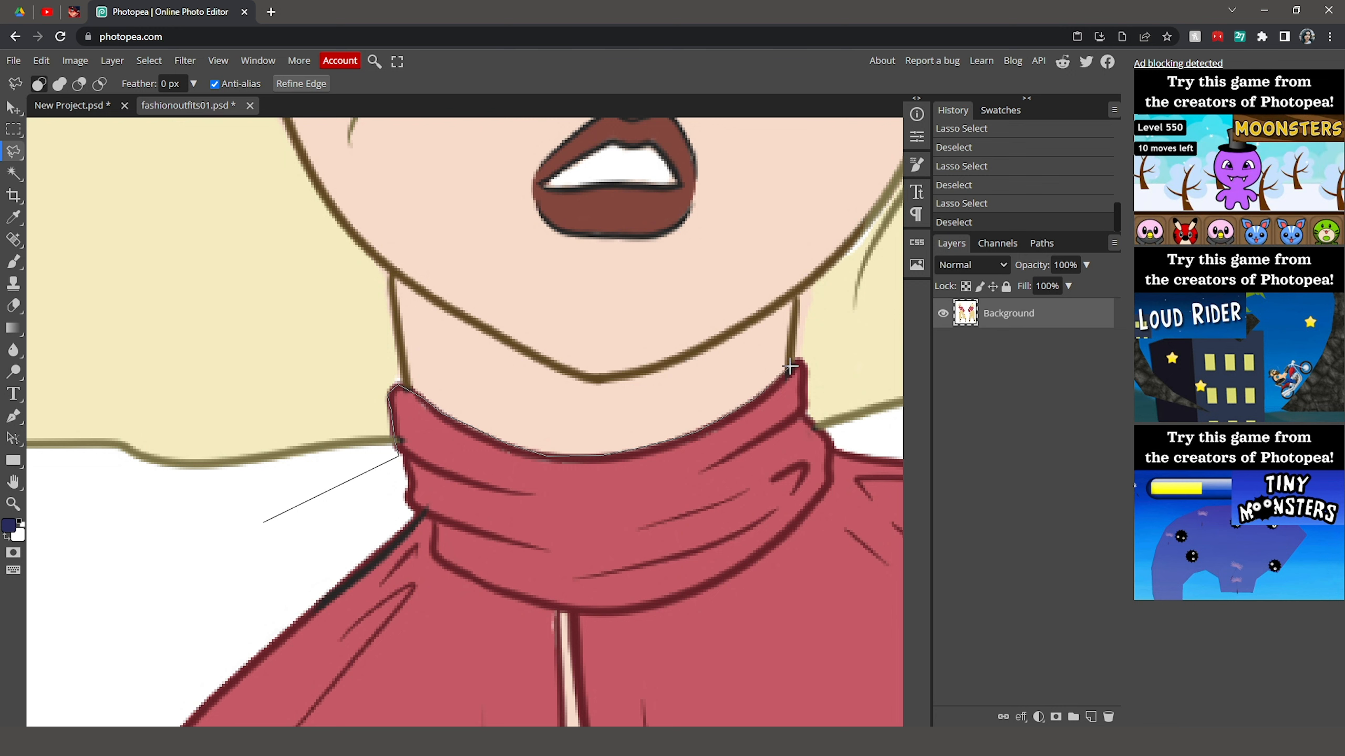
left_click(807, 409)
left_click(825, 434)
- Continue the polygonal outline loosely around the blonde hair and close it at its starting point to select the whole head
scroll(856, 436, "down", 8)
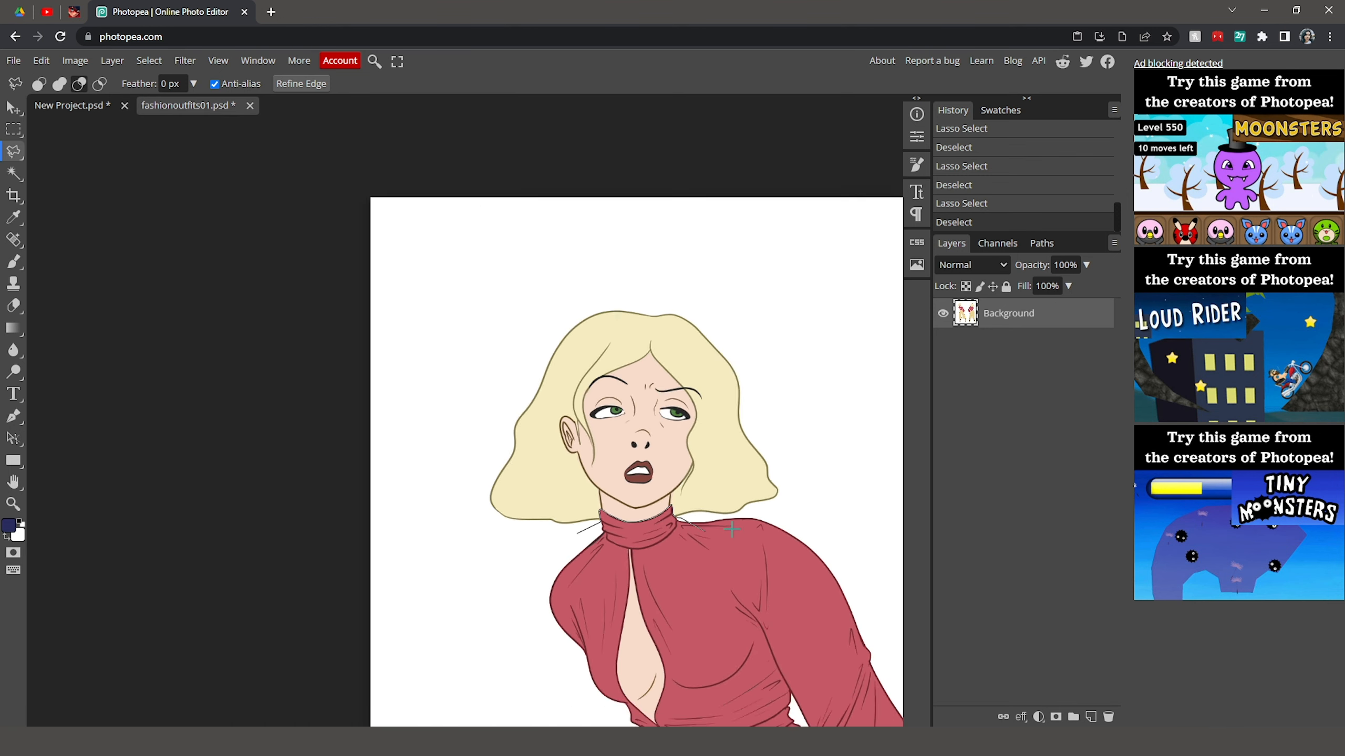
scroll(731, 528, "up", 3)
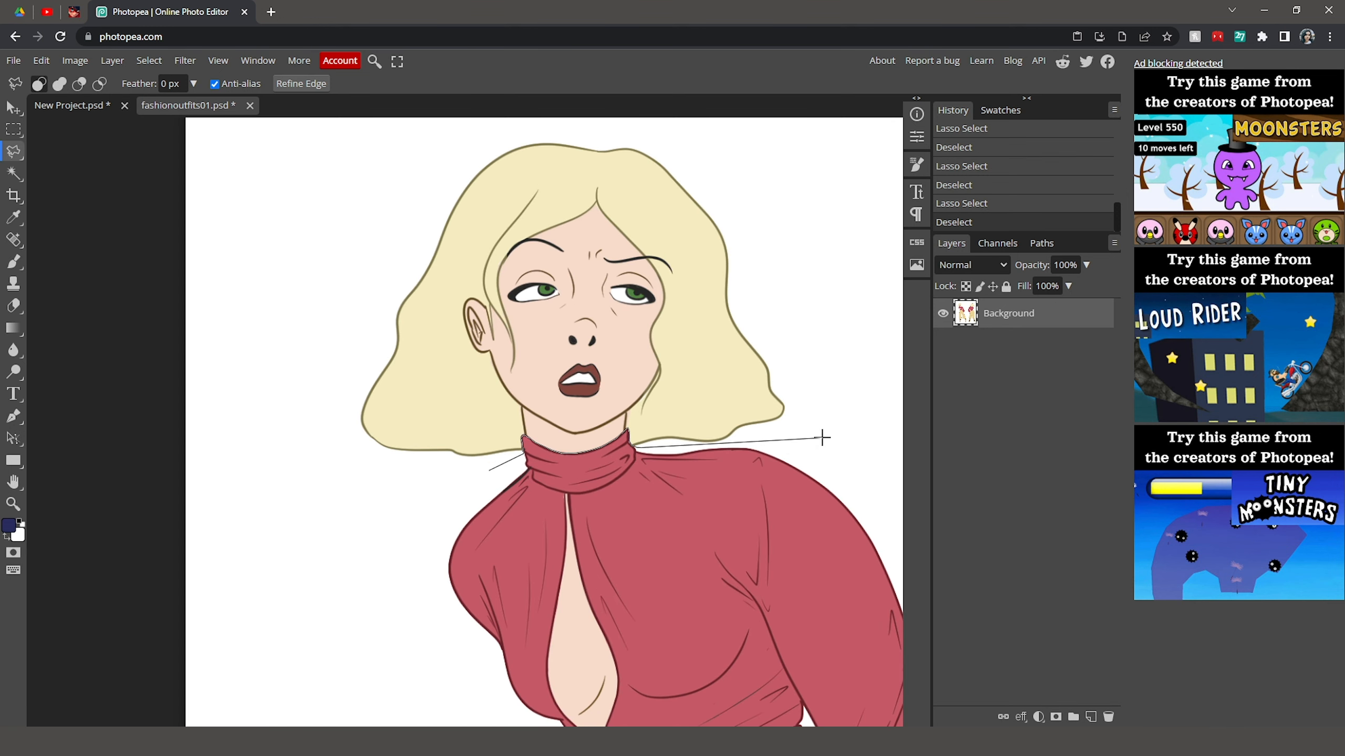
left_click(691, 136)
left_click(433, 151)
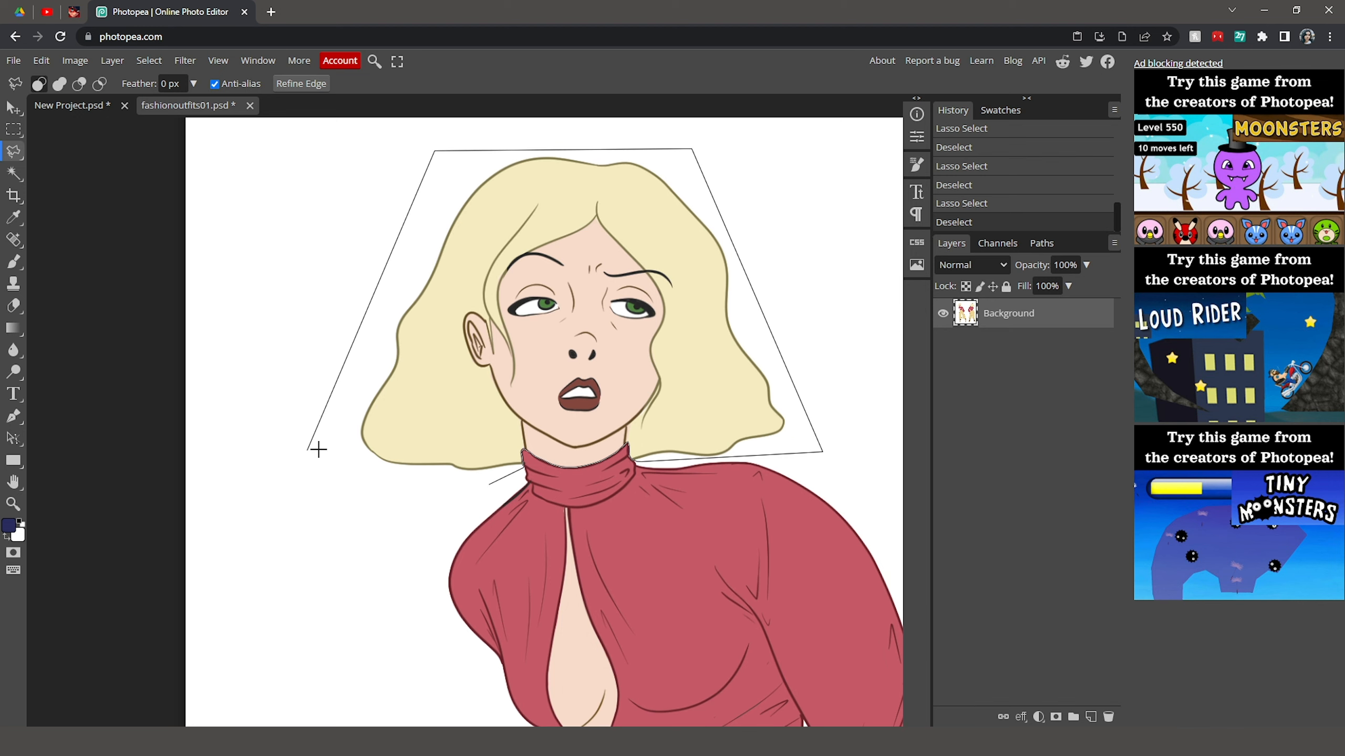
left_click(328, 476)
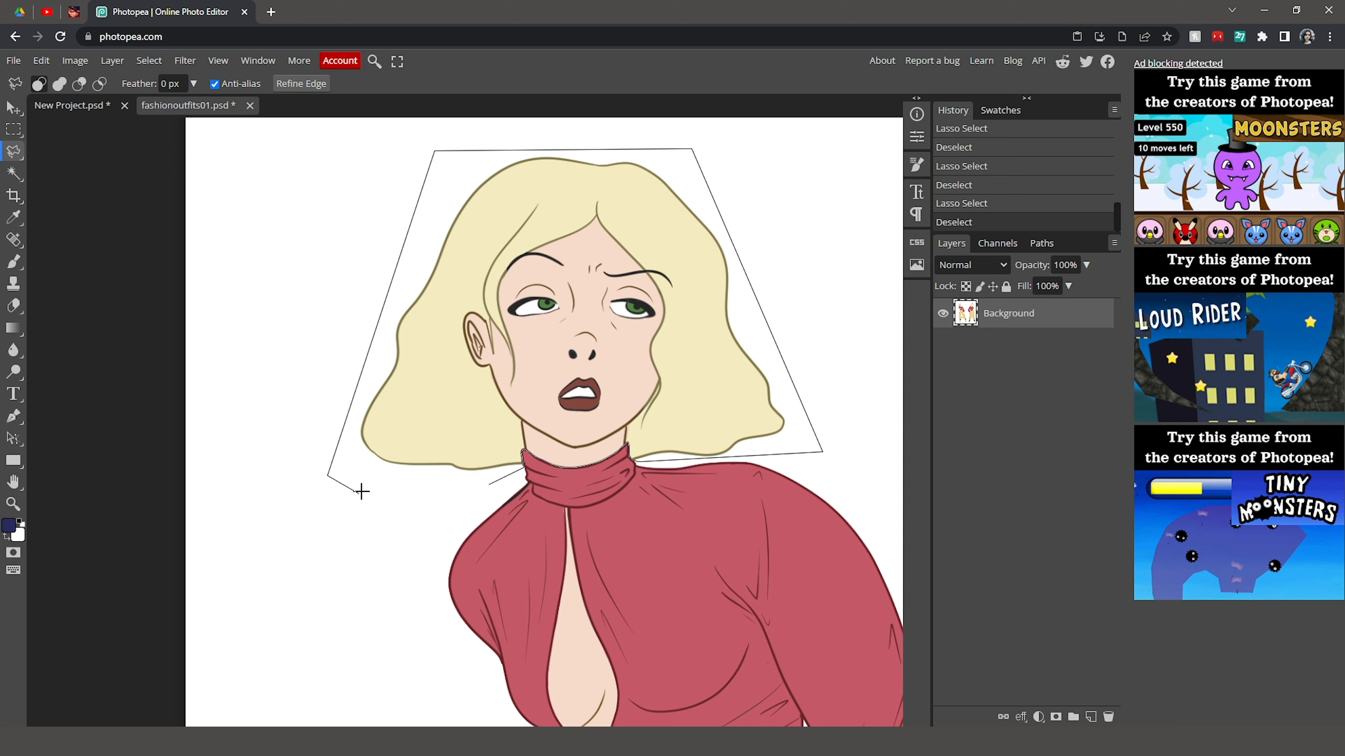
double_click(489, 482)
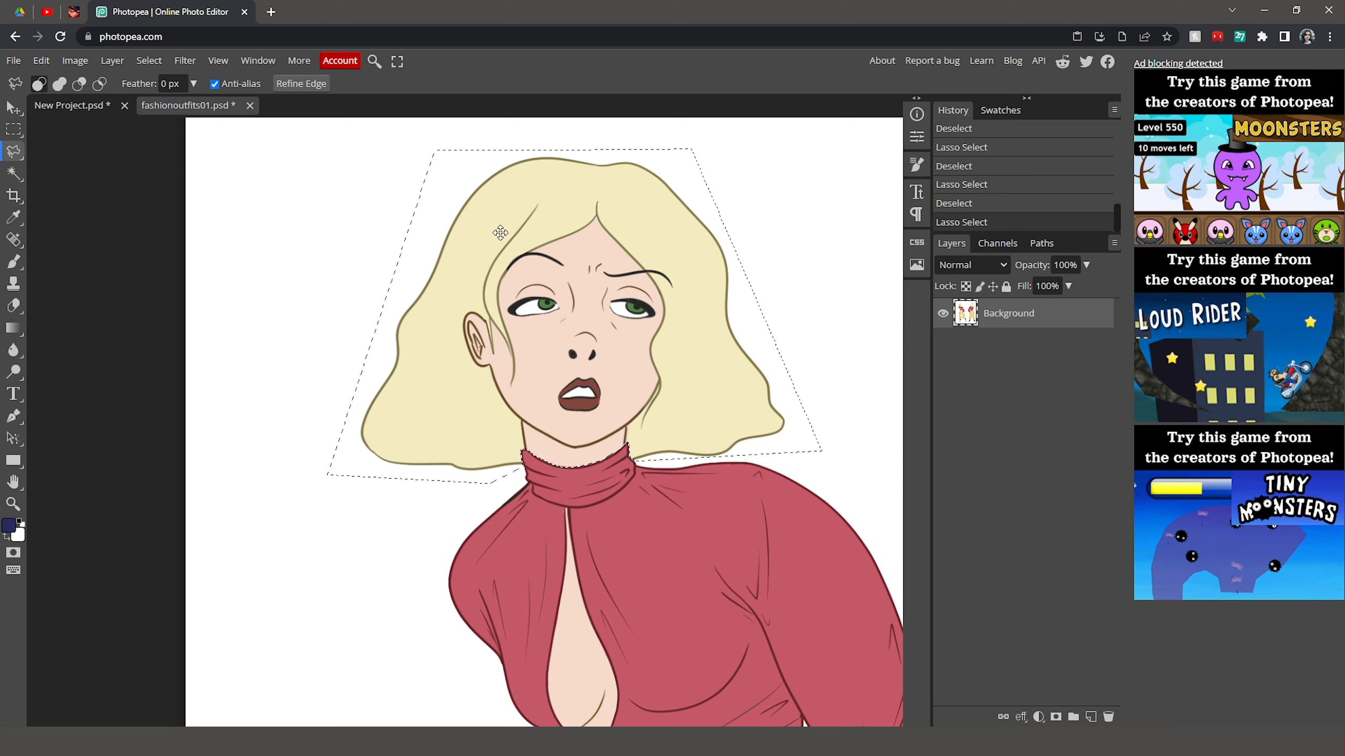
- Move the polygonally selected head with Free Transform onto the blank canvas beside the front figure and apply the move
scroll(267, 478, "right", 5)
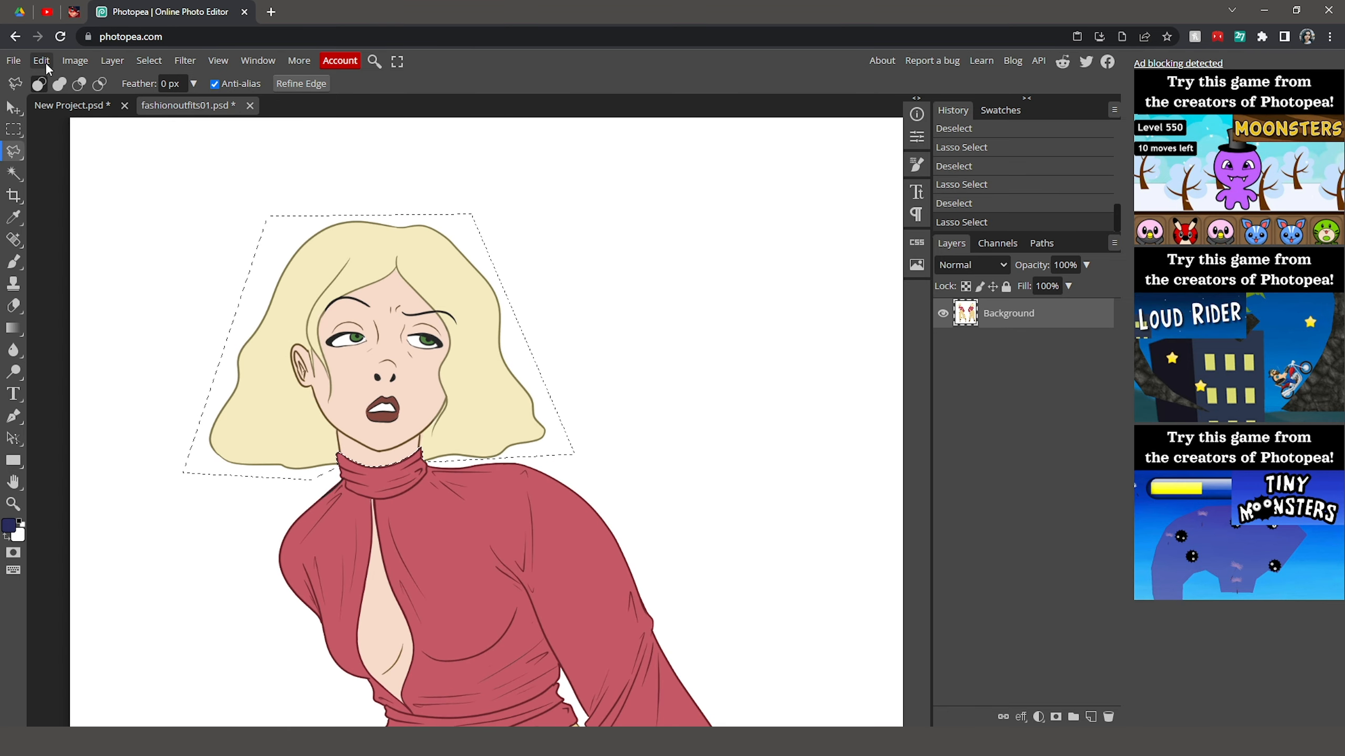
left_click(42, 61)
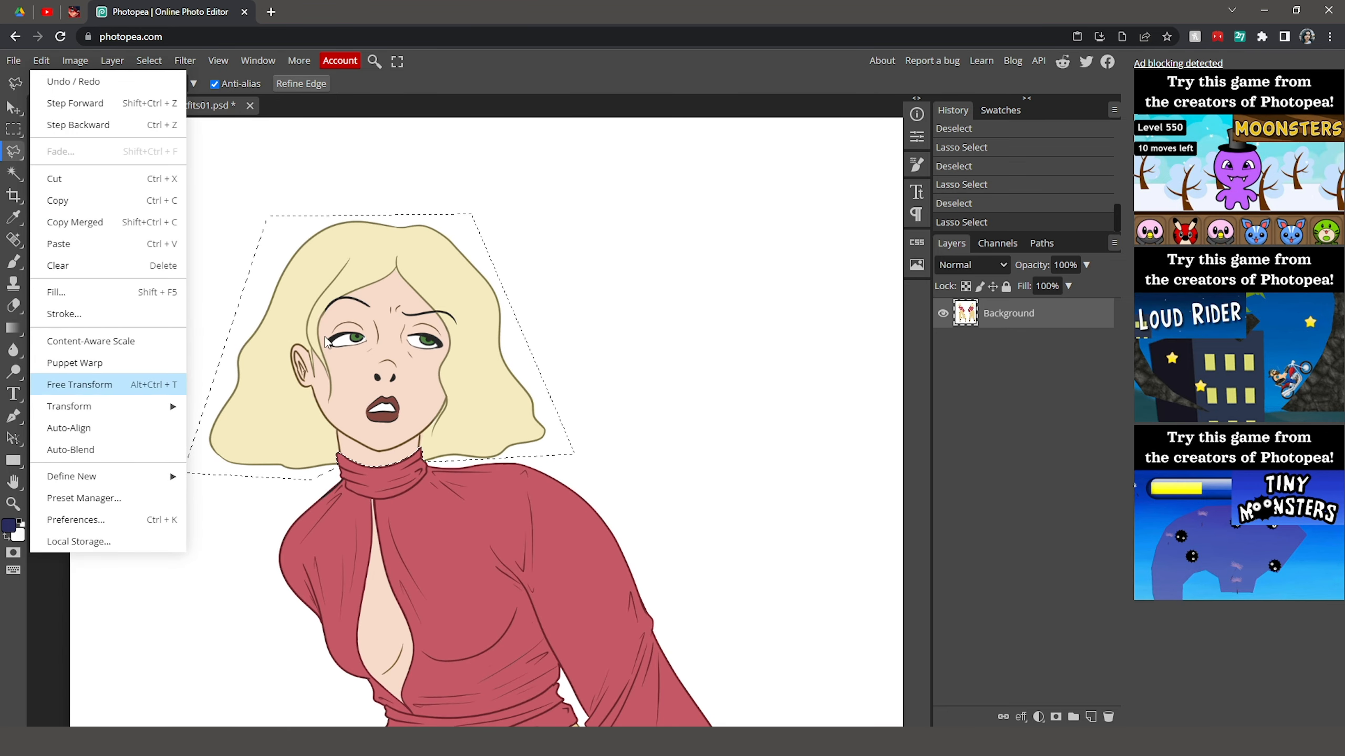
key("alt+ctrl+t")
left_click_drag(423, 251, 709, 224)
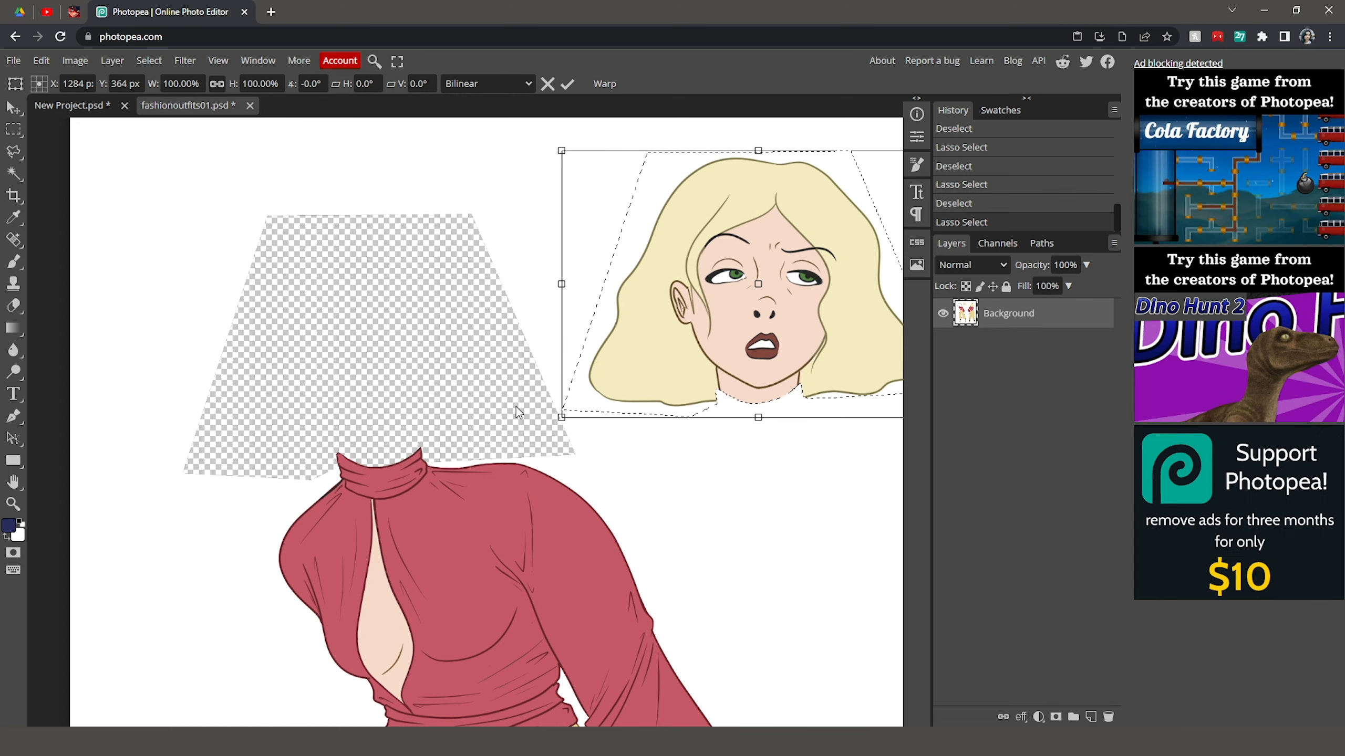
key("Return")
- Inspect the cut edges at the collar and neck, undo the head's Free Transform move and clear the polygonal selection
scroll(447, 436, "up", 8)
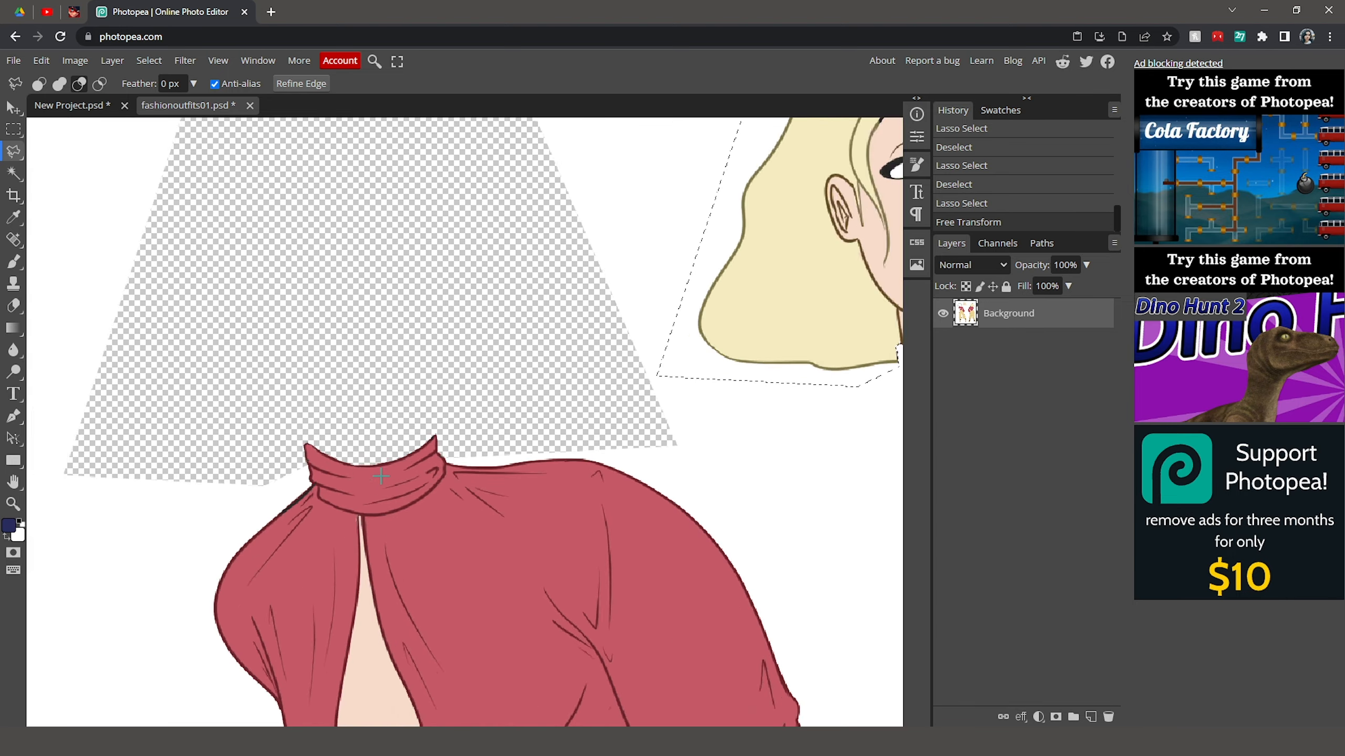
scroll(237, 389, "down", 8)
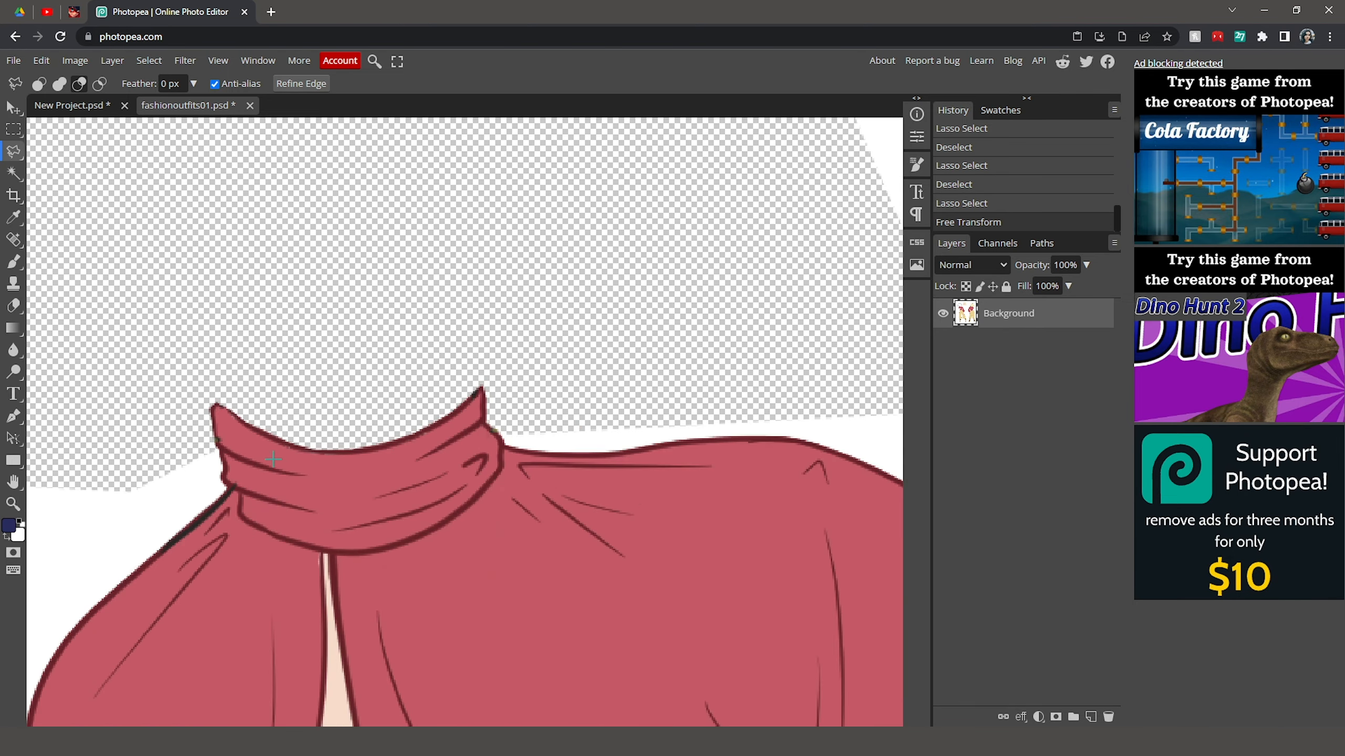
scroll(704, 360, "up", 4)
scroll(672, 393, "up", 3)
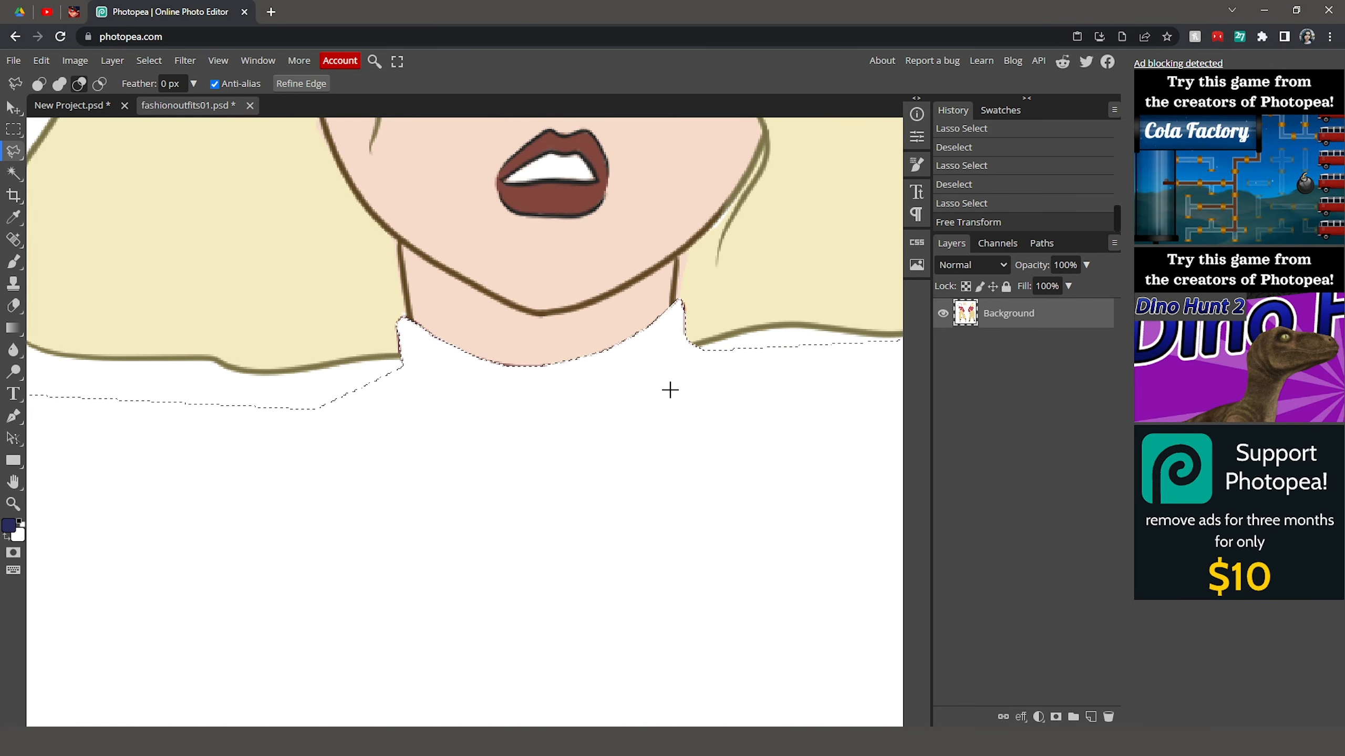
scroll(671, 395, "down", 6)
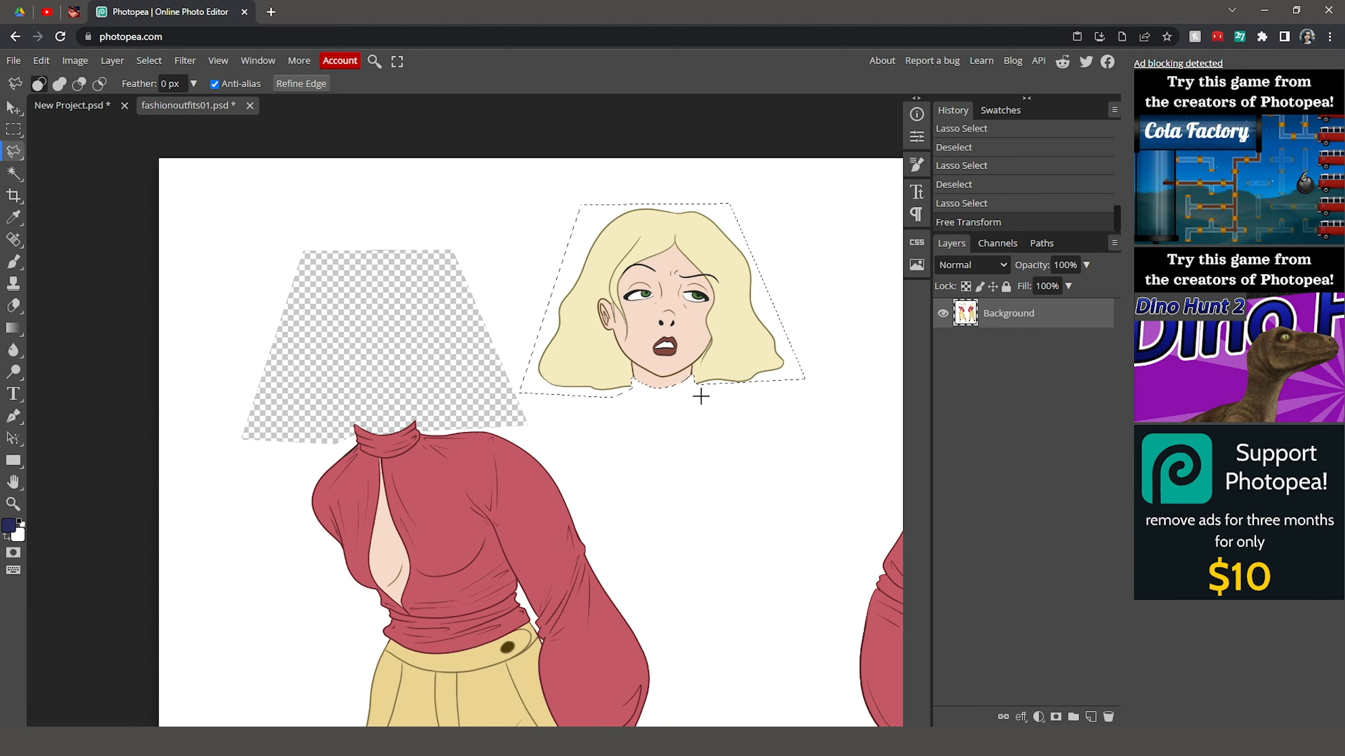
key("ctrl+z")
key("ctrl+d")
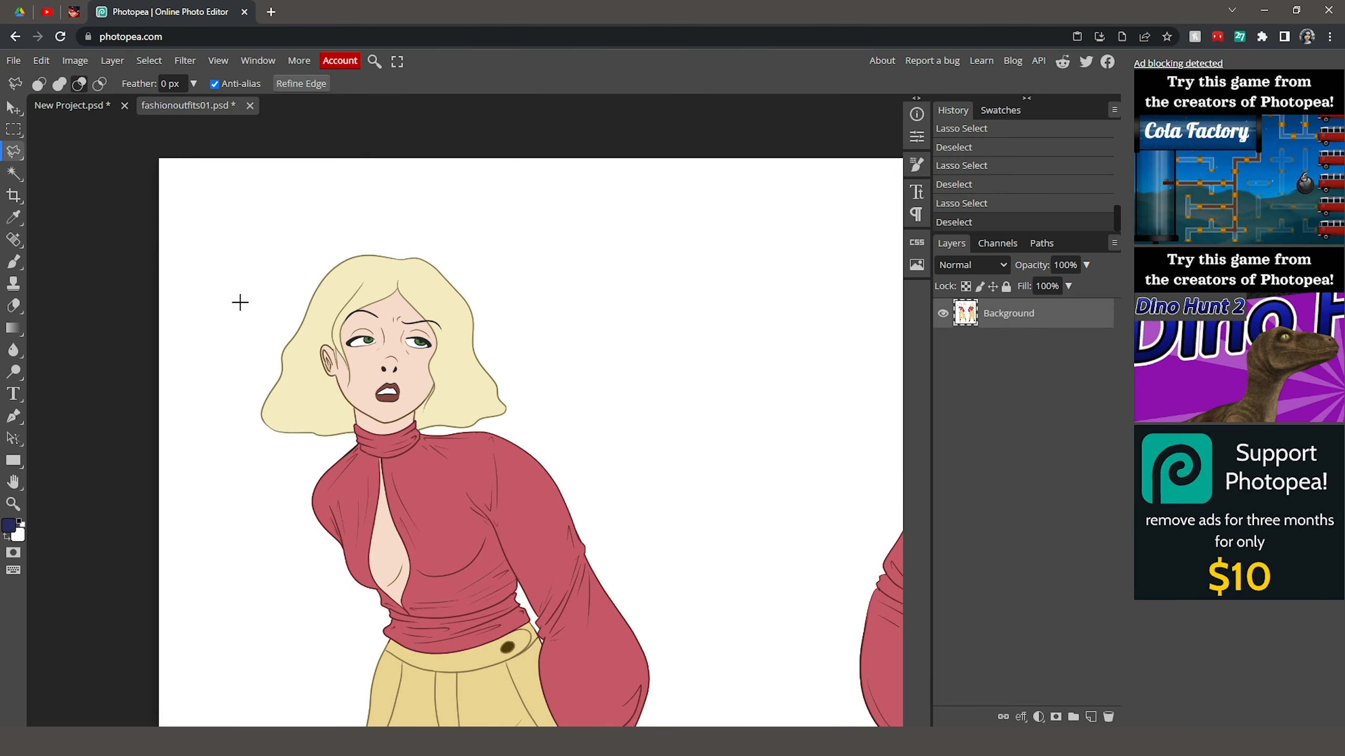
- With Magnetic Lasso Select, start an outline where the hair meets the collar and trace it along the red collar's upper edge
scroll(240, 300, "up", 2)
scroll(417, 387, "up", 2)
right_click(20, 155)
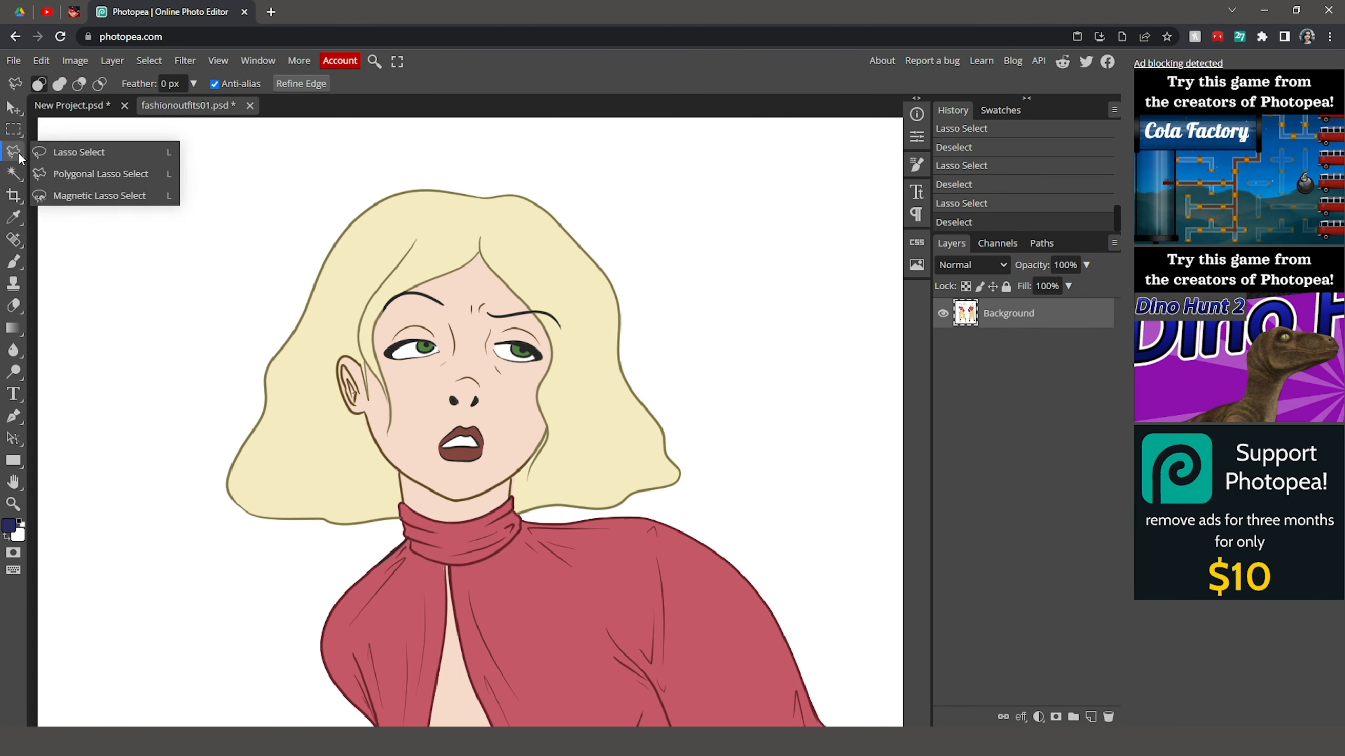
left_click(76, 199)
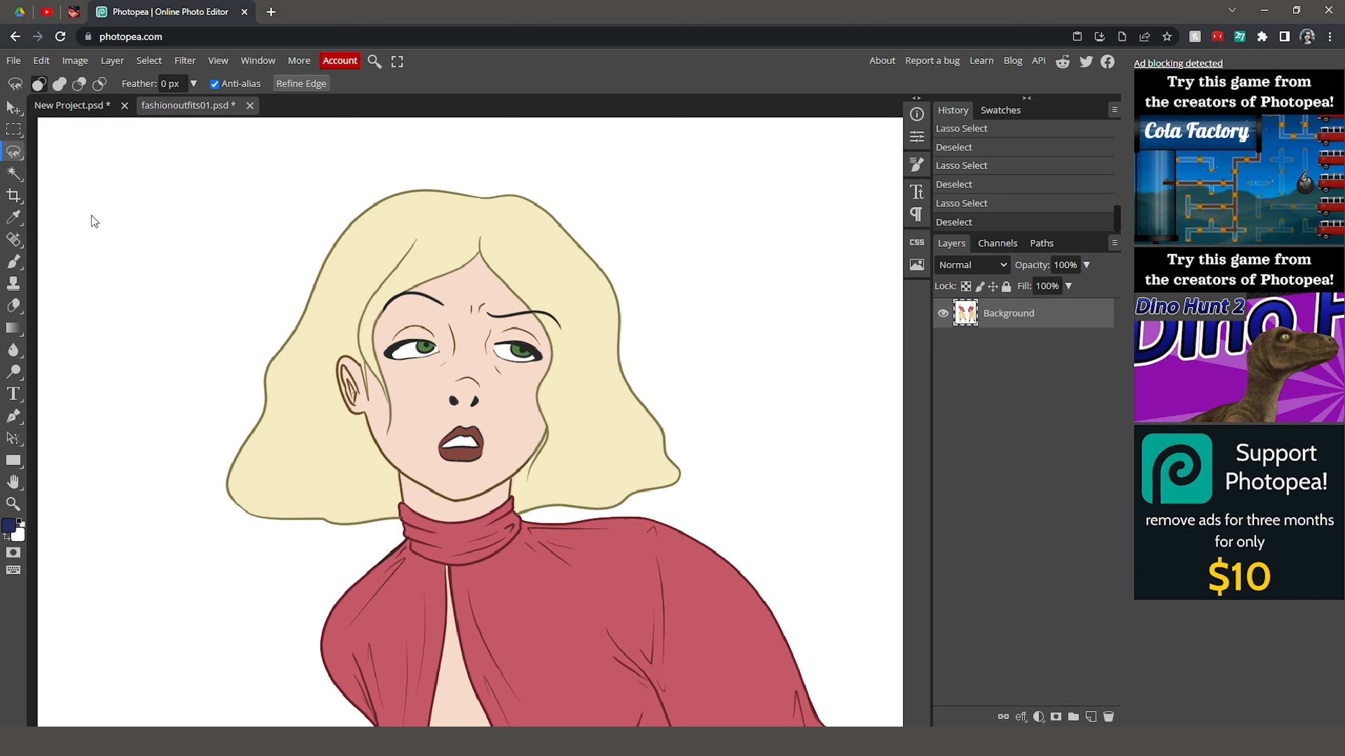
scroll(454, 460, "up", 2)
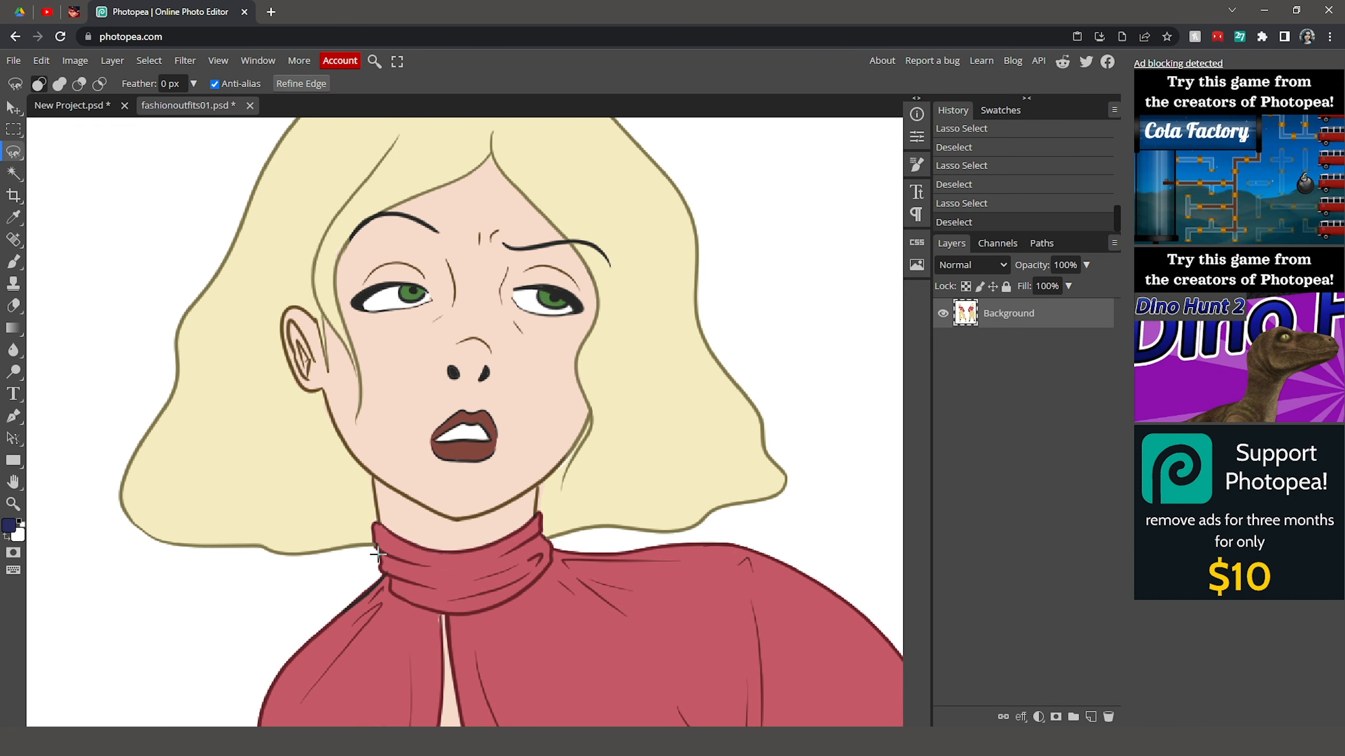
scroll(217, 519, "down", 2)
scroll(360, 528, "up", 5)
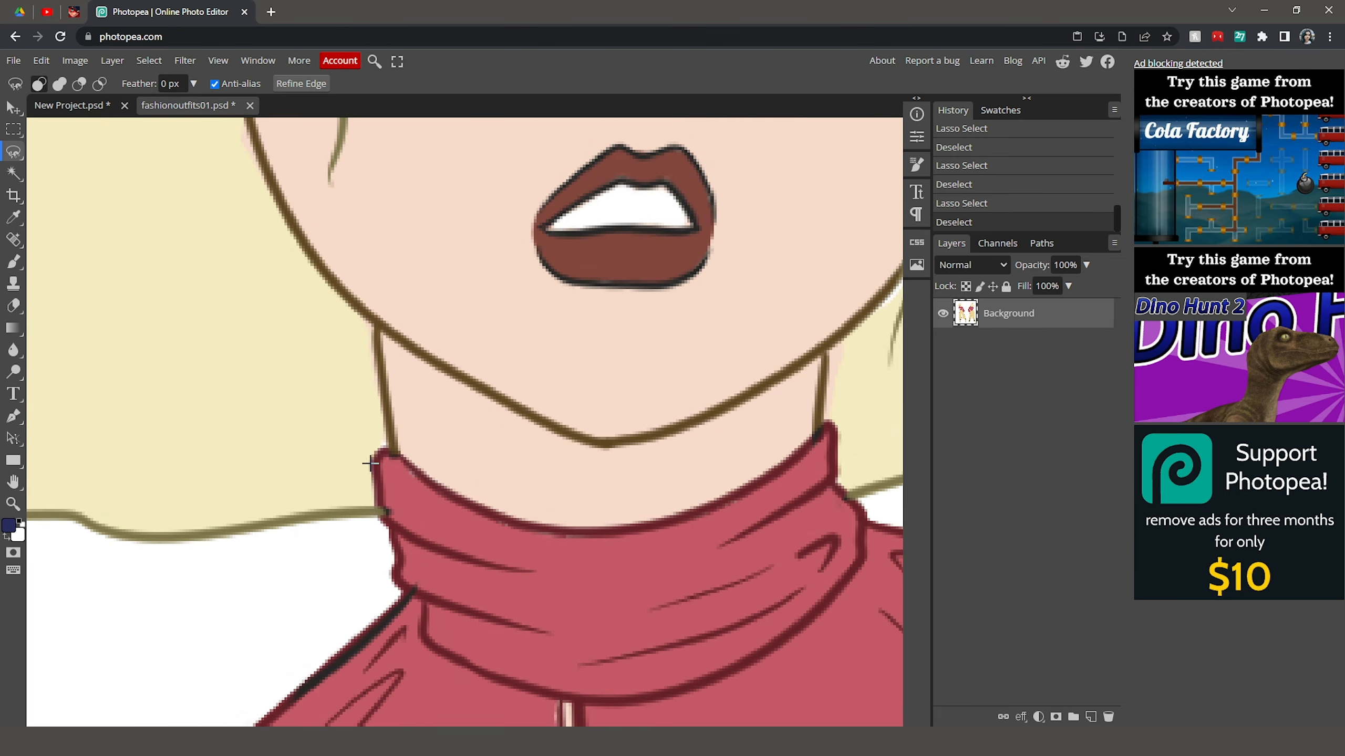
mouse_move(408, 456)
left_mouse_down()
mouse_move(468, 502)
mouse_move(611, 530)
mouse_move(718, 500)
mouse_move(824, 424)
mouse_move(836, 479)
mouse_move(861, 501)
left_mouse_up()
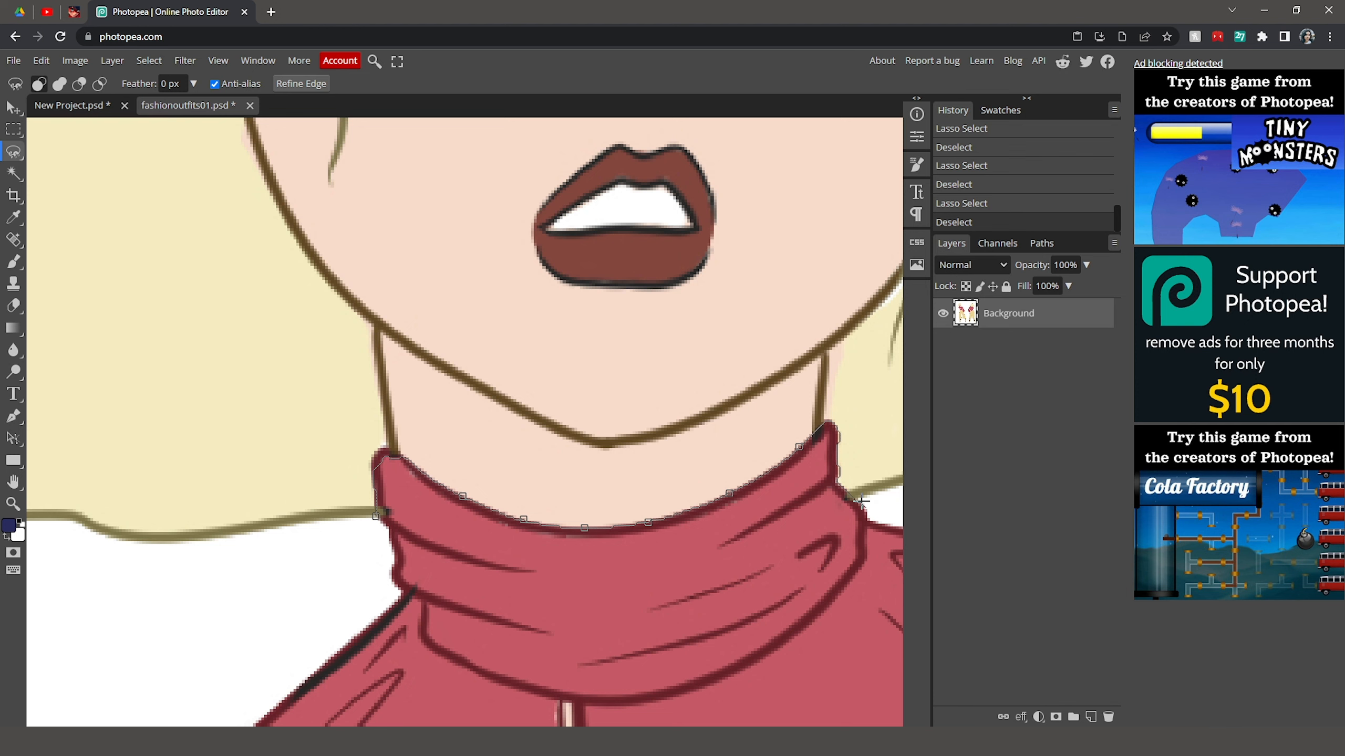
- Continue the magnetic outline closely along the blonde hair's edge and close it at its starting point to select the head
scroll(861, 501, "down", 5)
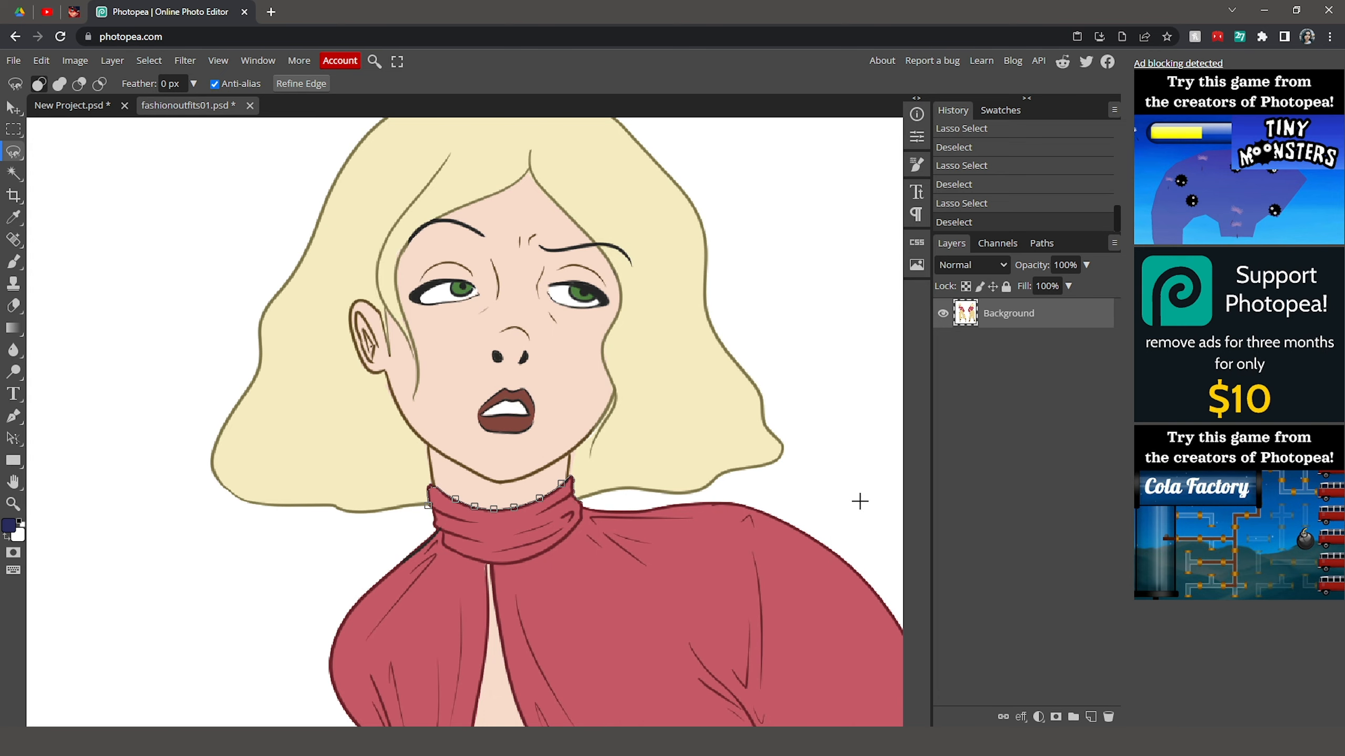
mouse_move(861, 501)
left_mouse_down()
mouse_move(701, 491)
mouse_move(783, 457)
mouse_move(788, 441)
mouse_move(707, 161)
left_mouse_up()
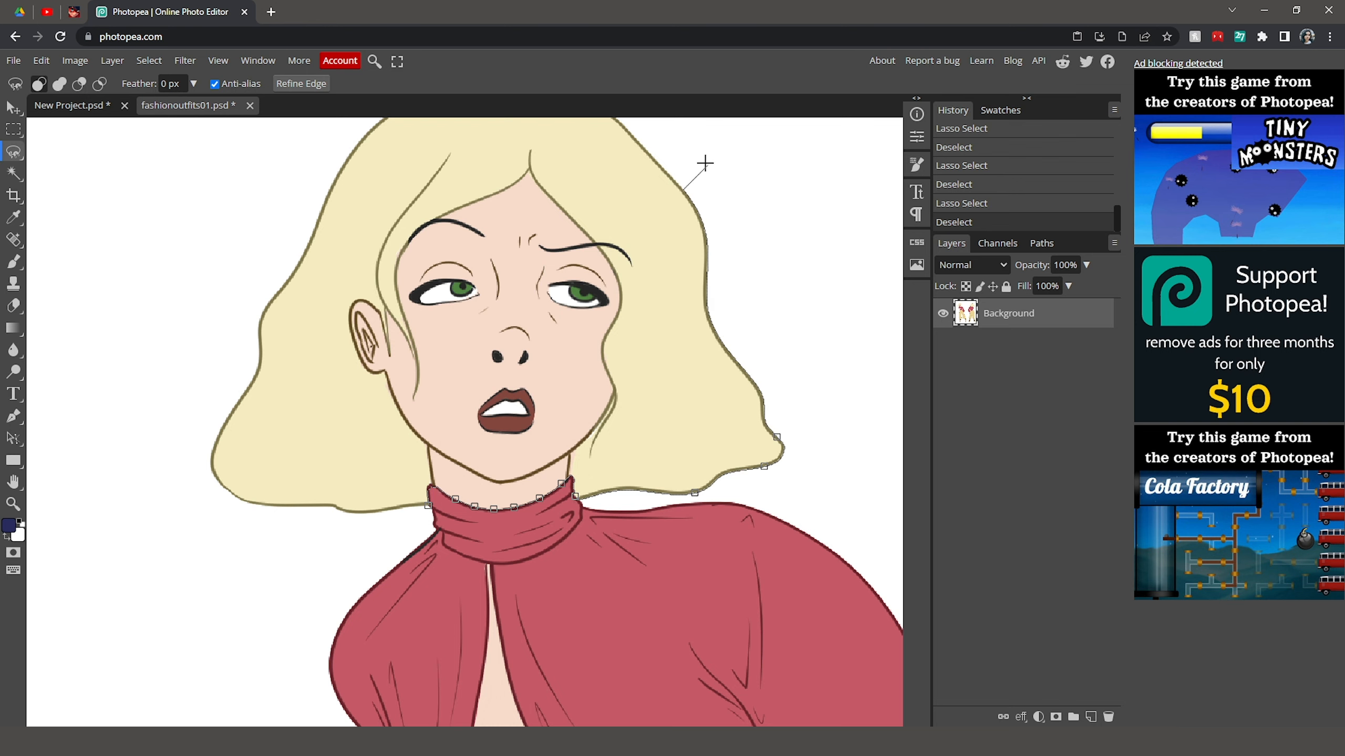
scroll(705, 164, "up", 2)
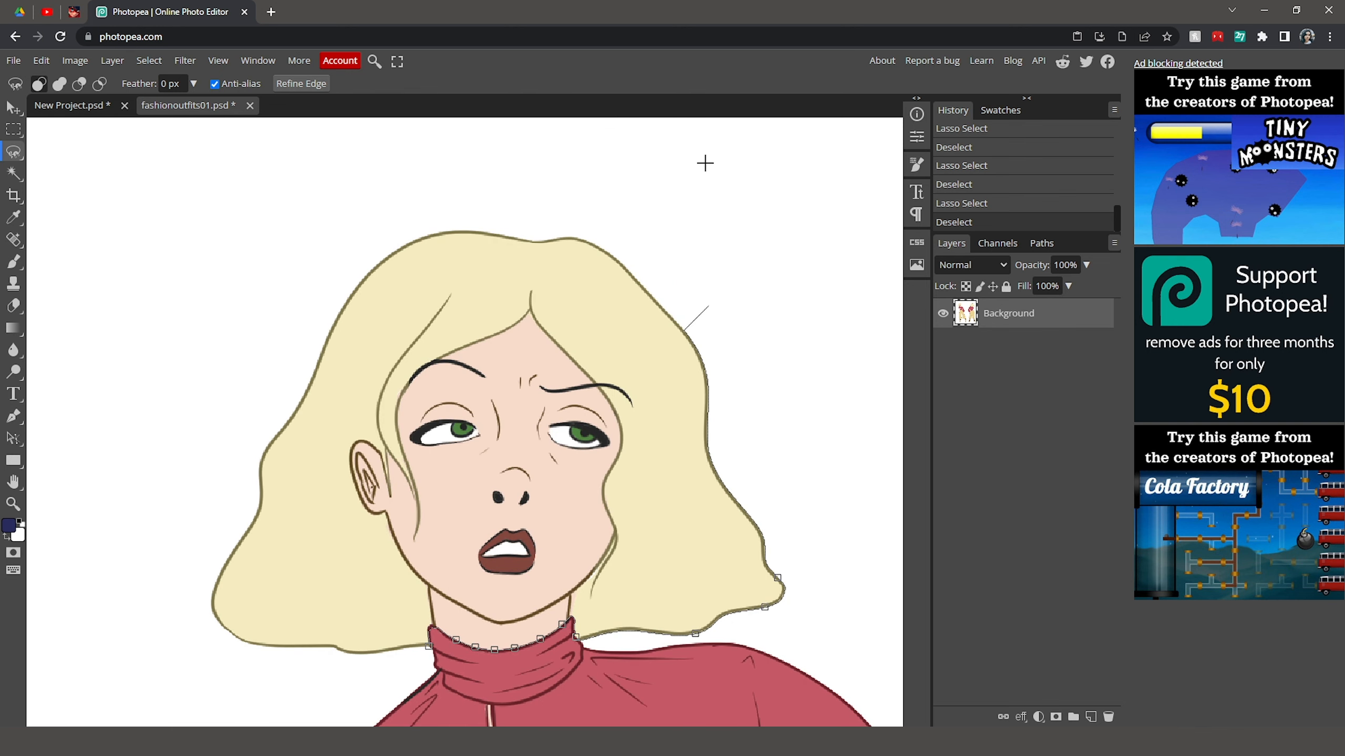
mouse_move(686, 258)
left_mouse_down()
mouse_move(591, 215)
mouse_move(548, 209)
mouse_move(387, 241)
mouse_move(333, 288)
mouse_move(237, 460)
mouse_move(231, 526)
mouse_move(195, 606)
mouse_move(217, 651)
mouse_move(258, 676)
mouse_move(426, 653)
left_mouse_up()
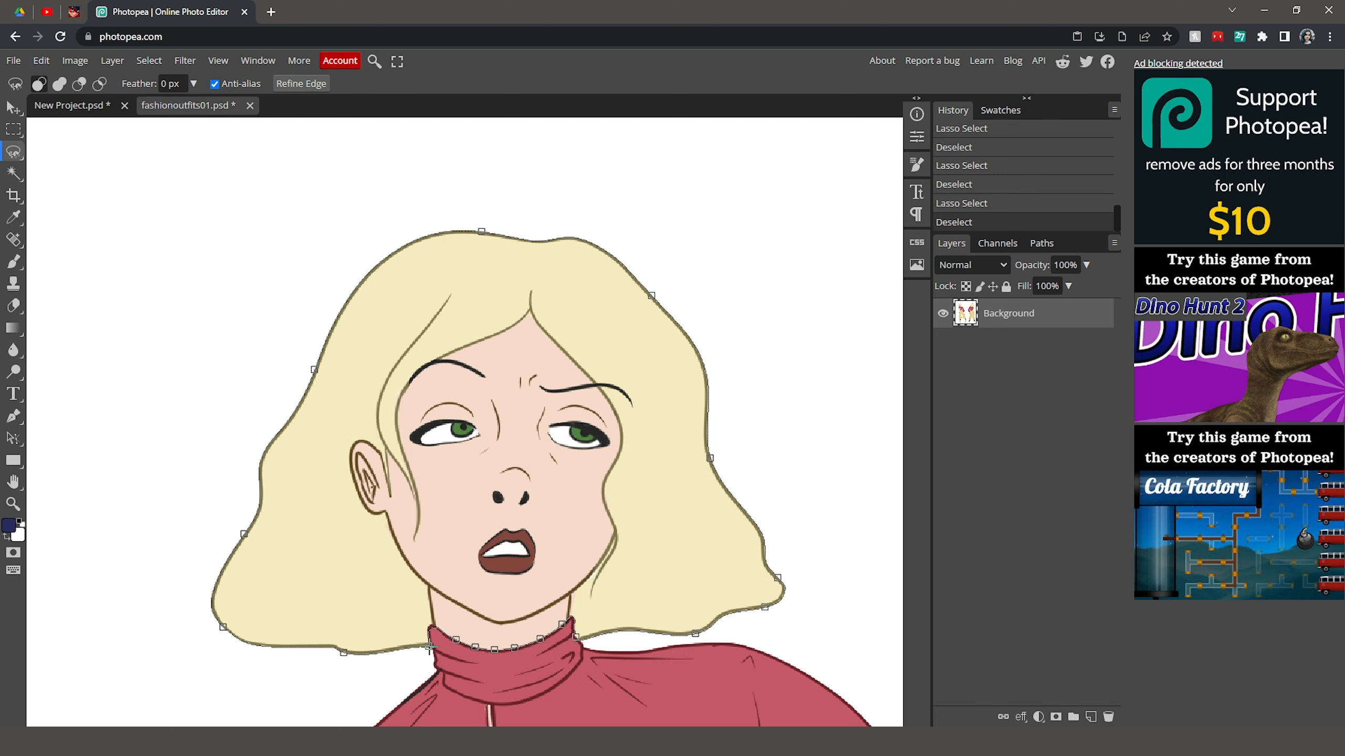
double_click(430, 645)
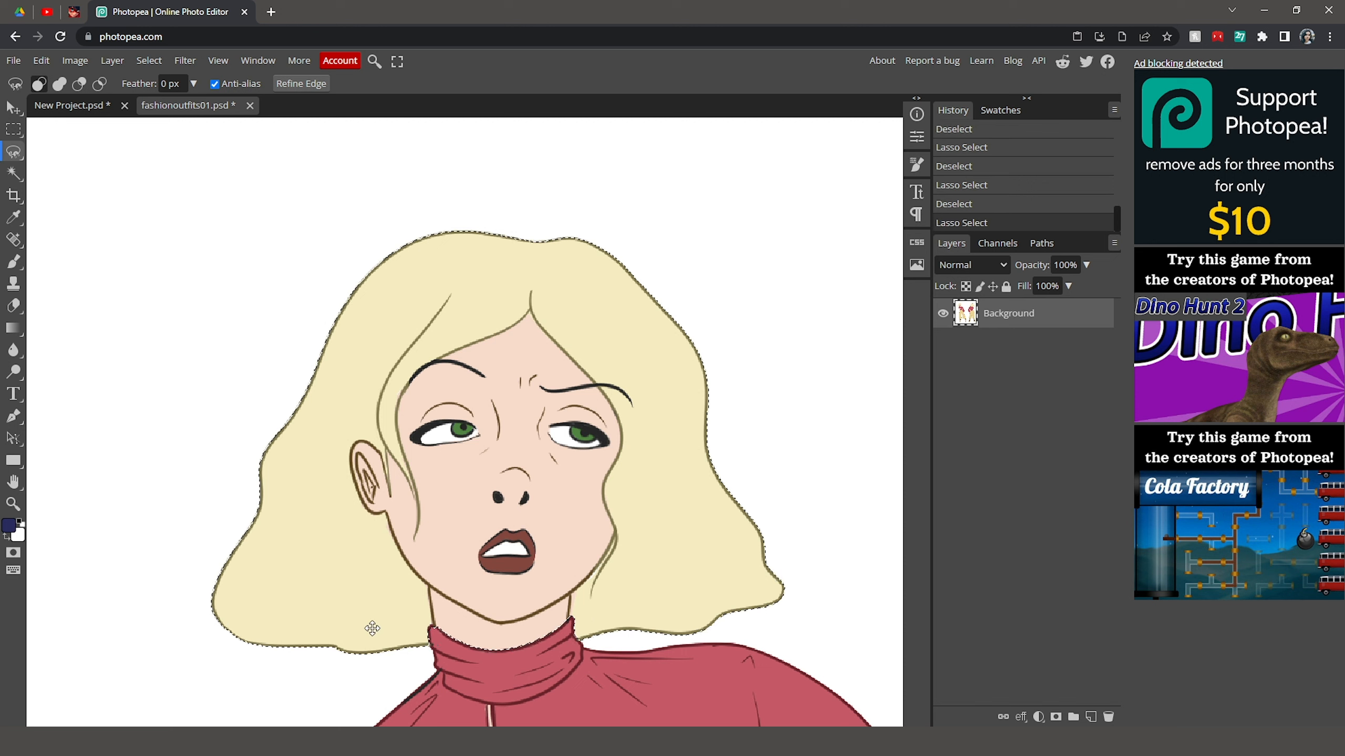
- Move the magnetically selected head with Free Transform onto the blank canvas beside the body, apply it and deselect
scroll(172, 300, "down", 3)
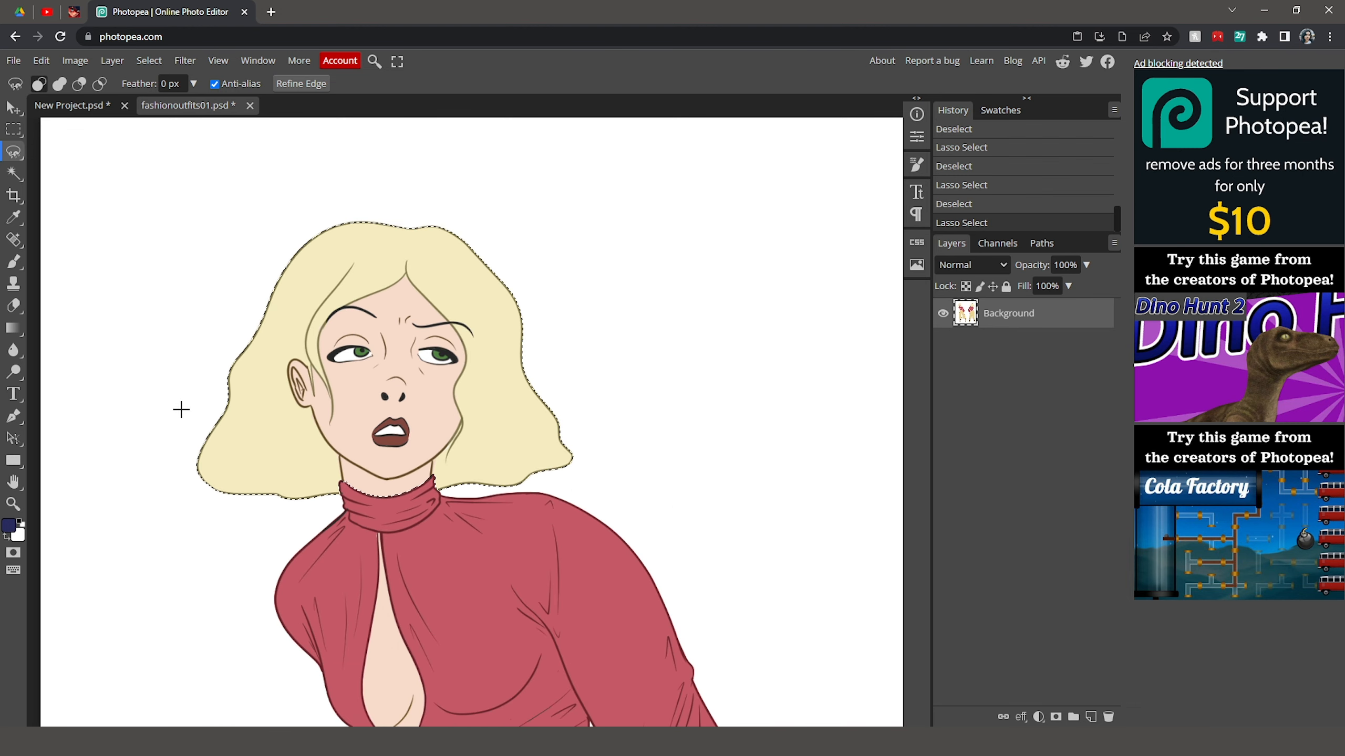
scroll(181, 409, "down", 2)
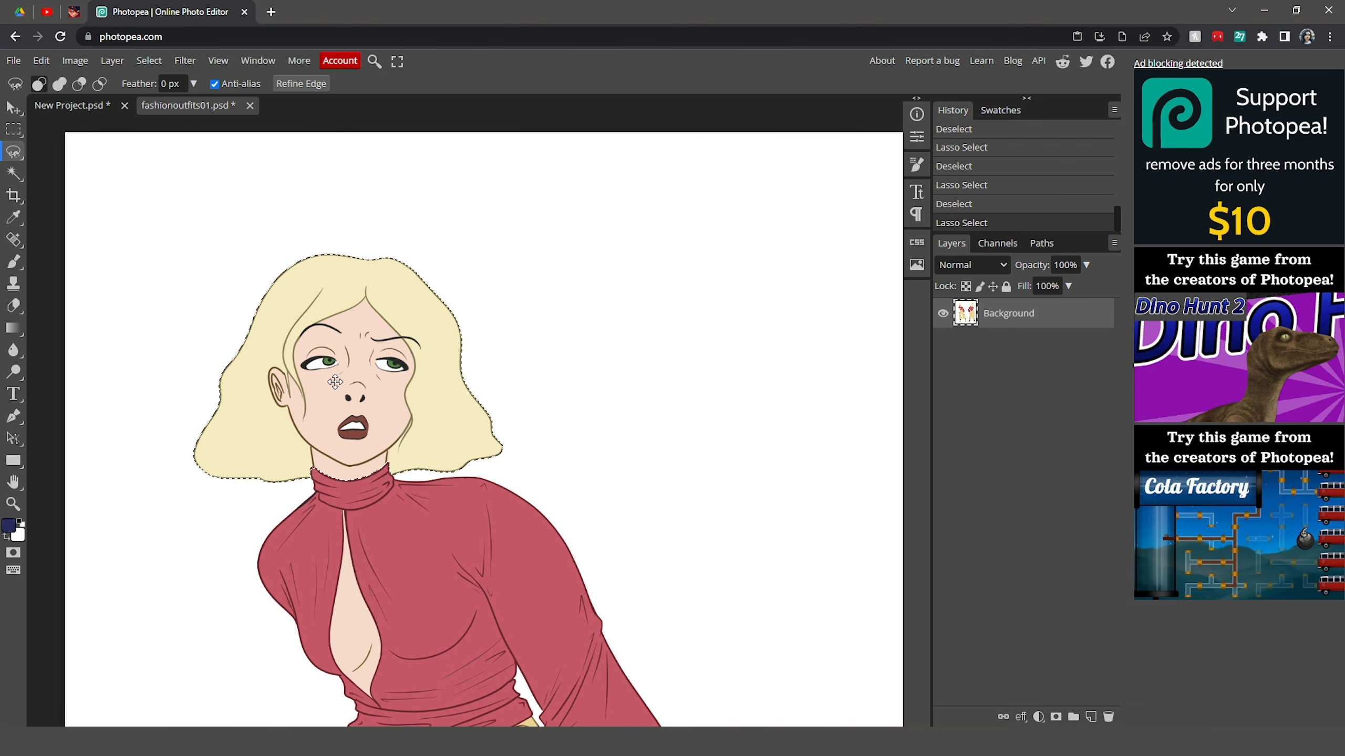
left_click(36, 65)
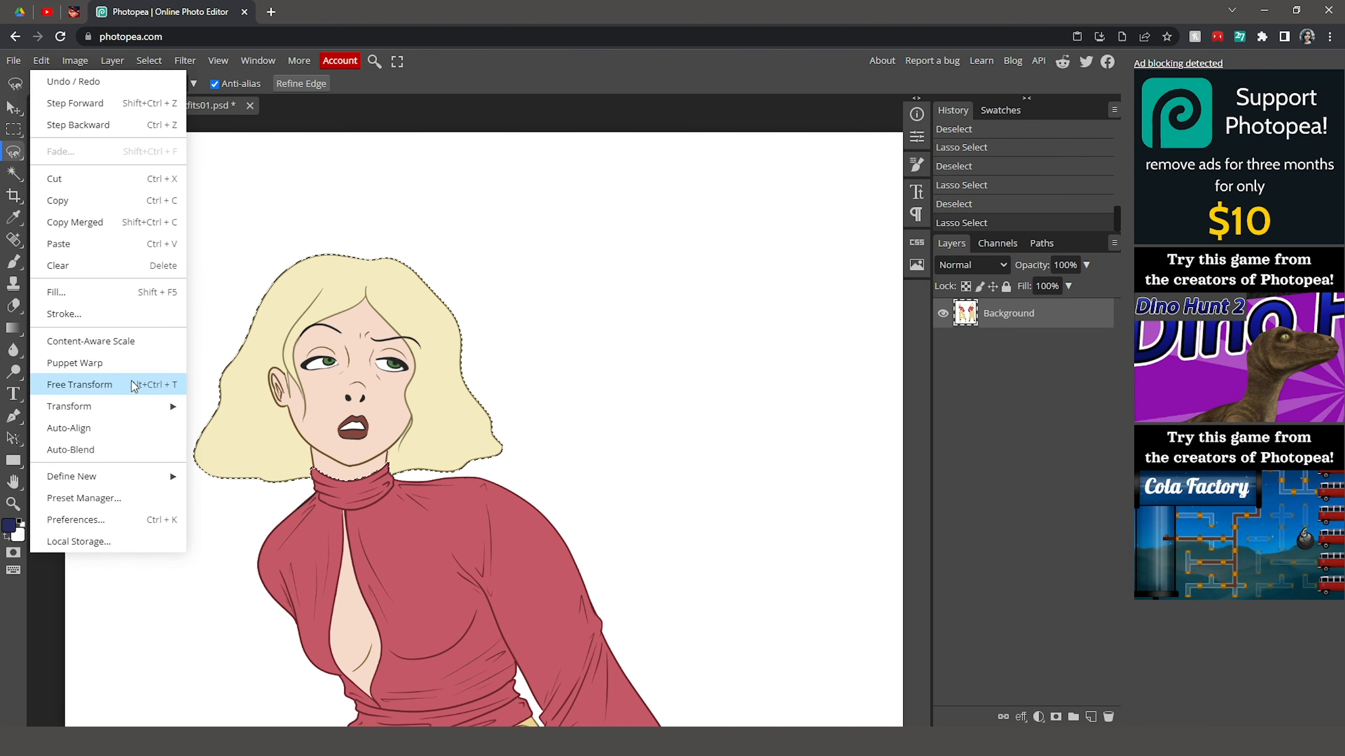
left_click(80, 384)
left_click_drag(323, 307, 649, 272)
key("Return")
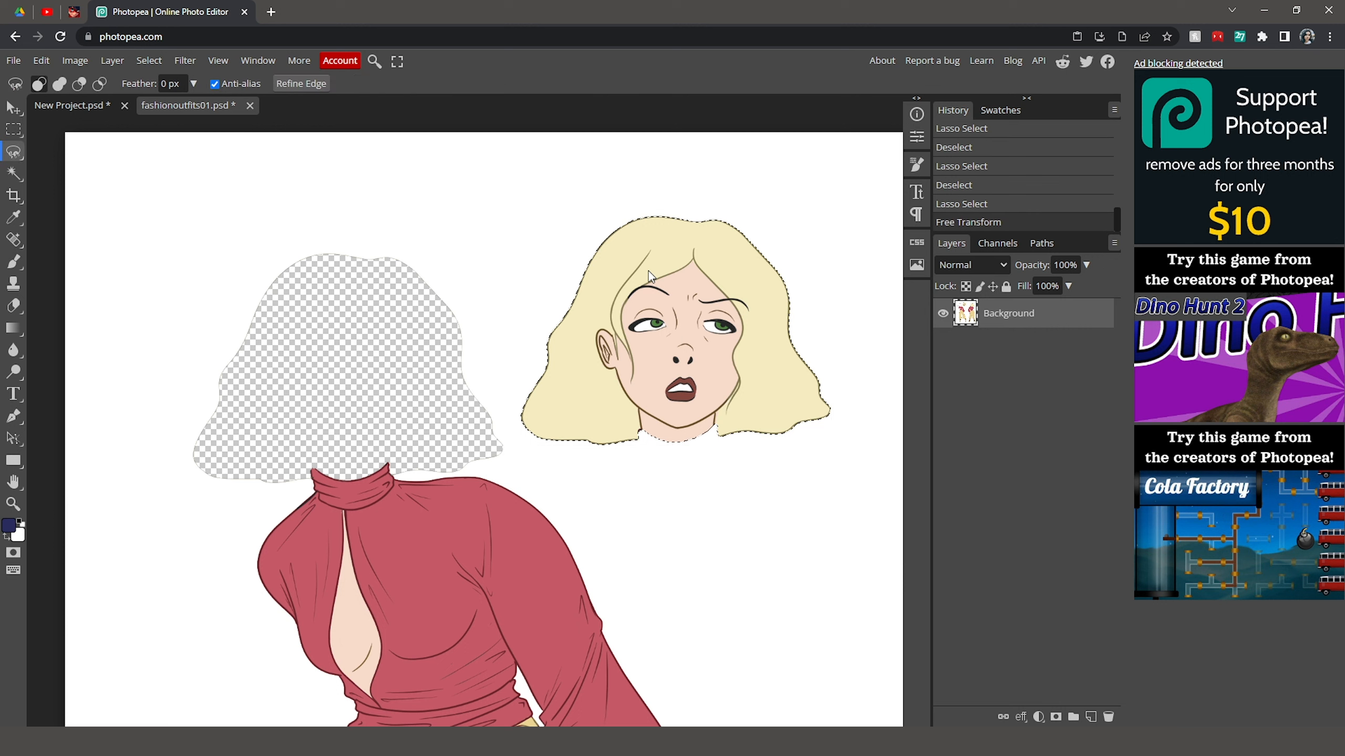
key("ctrl+d")
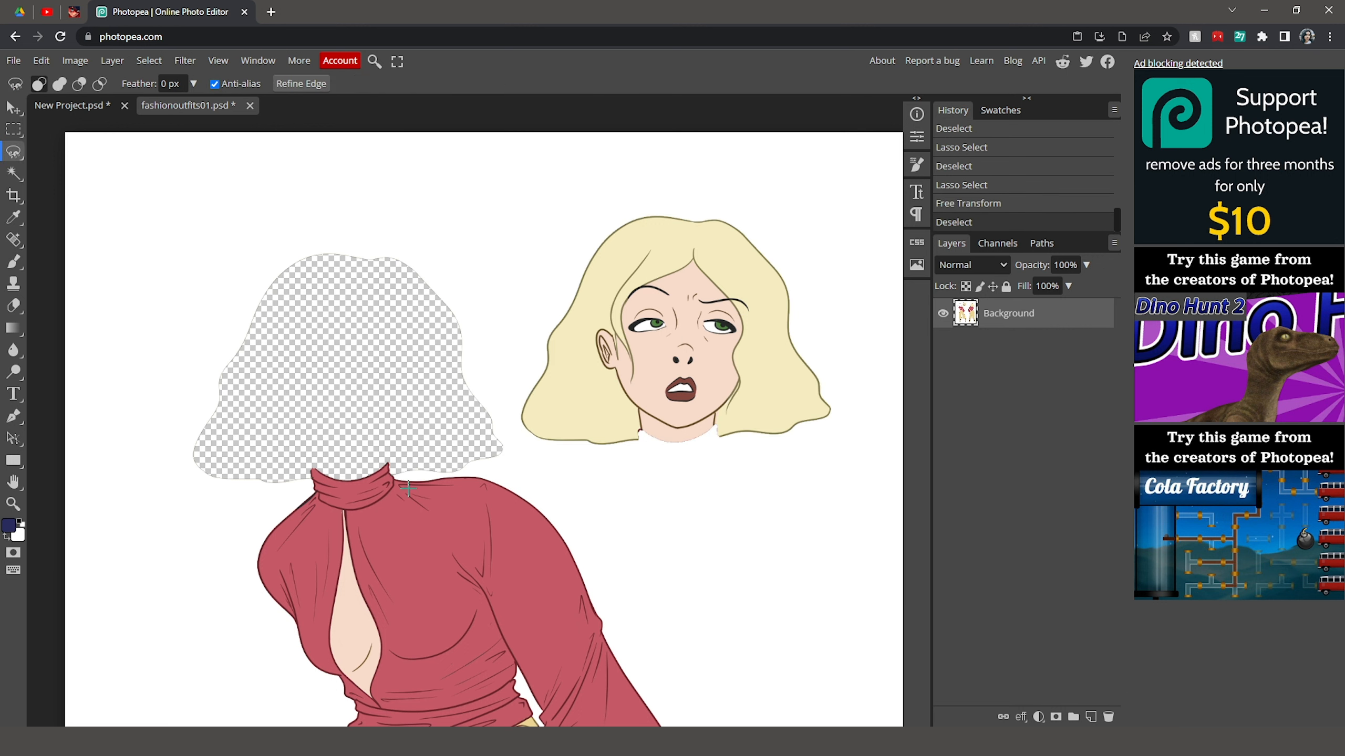
- Examine the cut edges of the transparent gap, the moved hair and the neck to judge the magnetic selection's accuracy
scroll(456, 474, "up", 5)
scroll(442, 461, "up", 5)
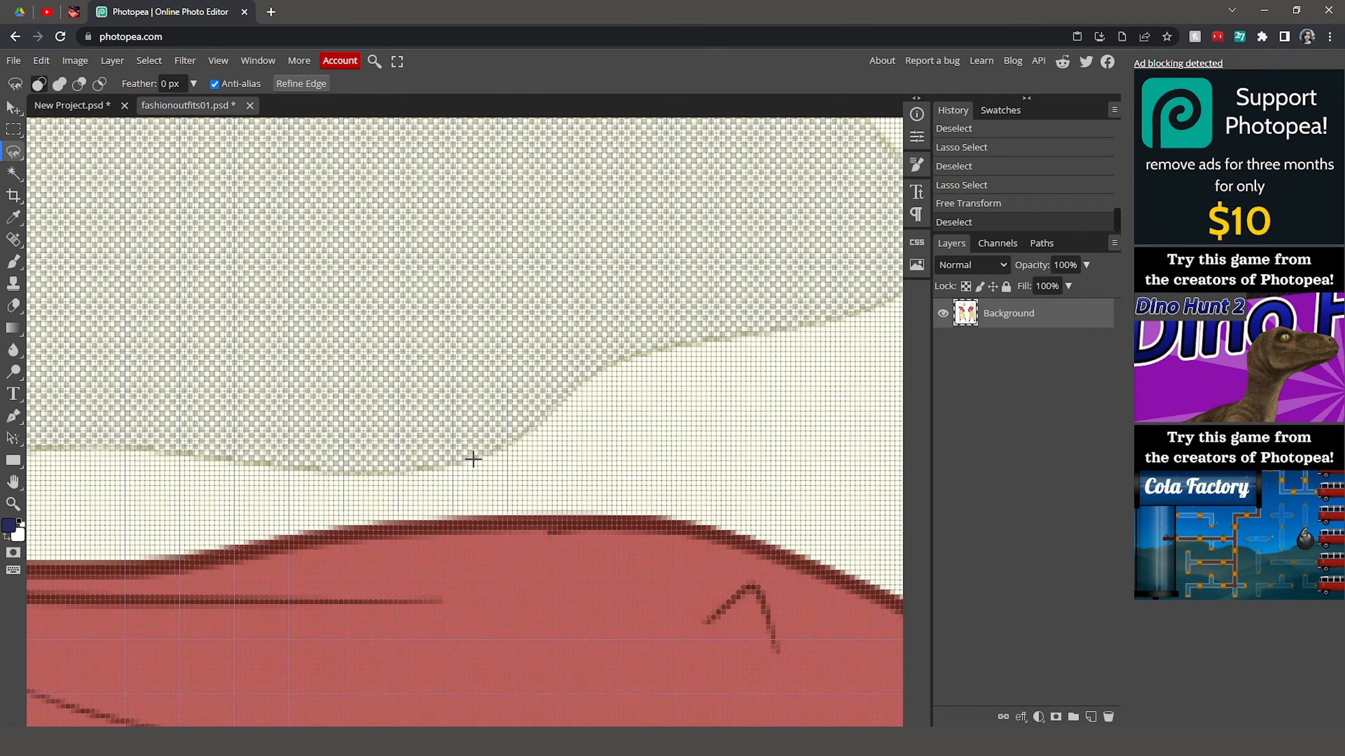
scroll(640, 385, "down", 5)
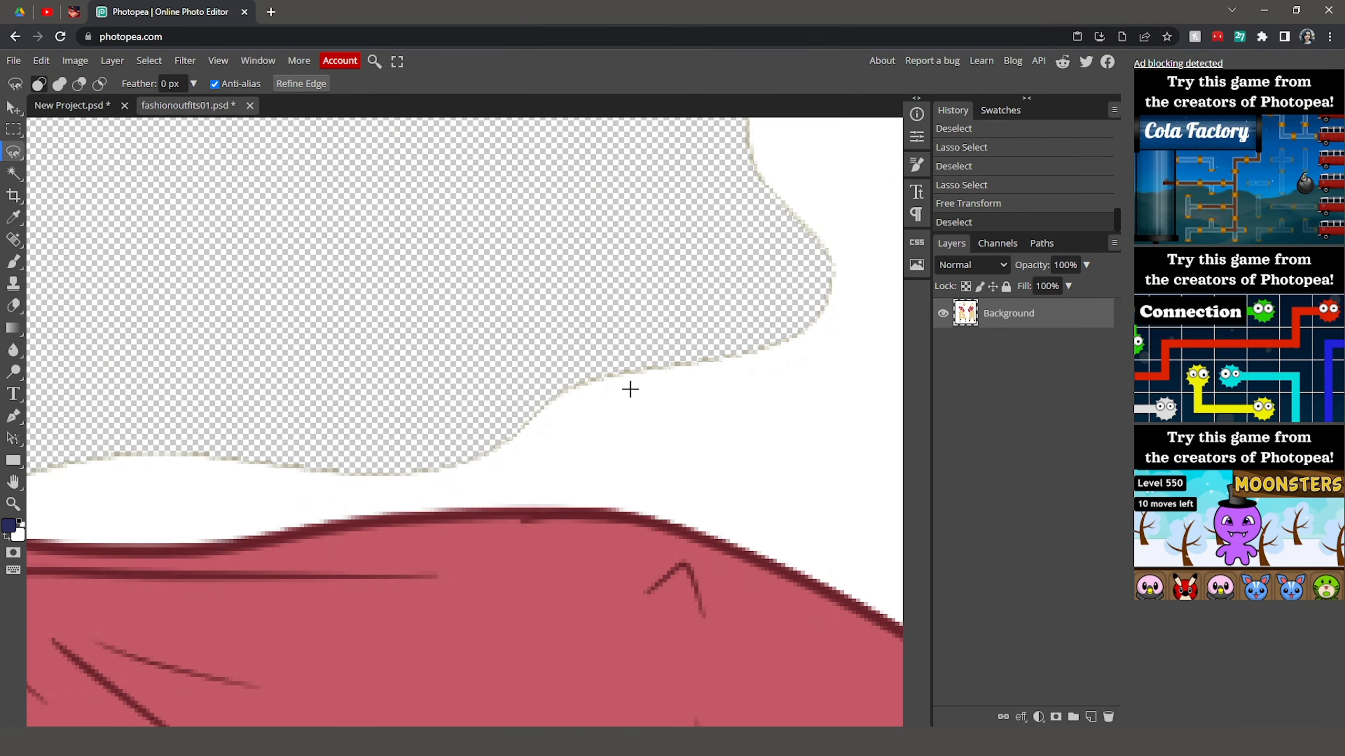
scroll(138, 490, "down", 3)
scroll(381, 412, "up", 4)
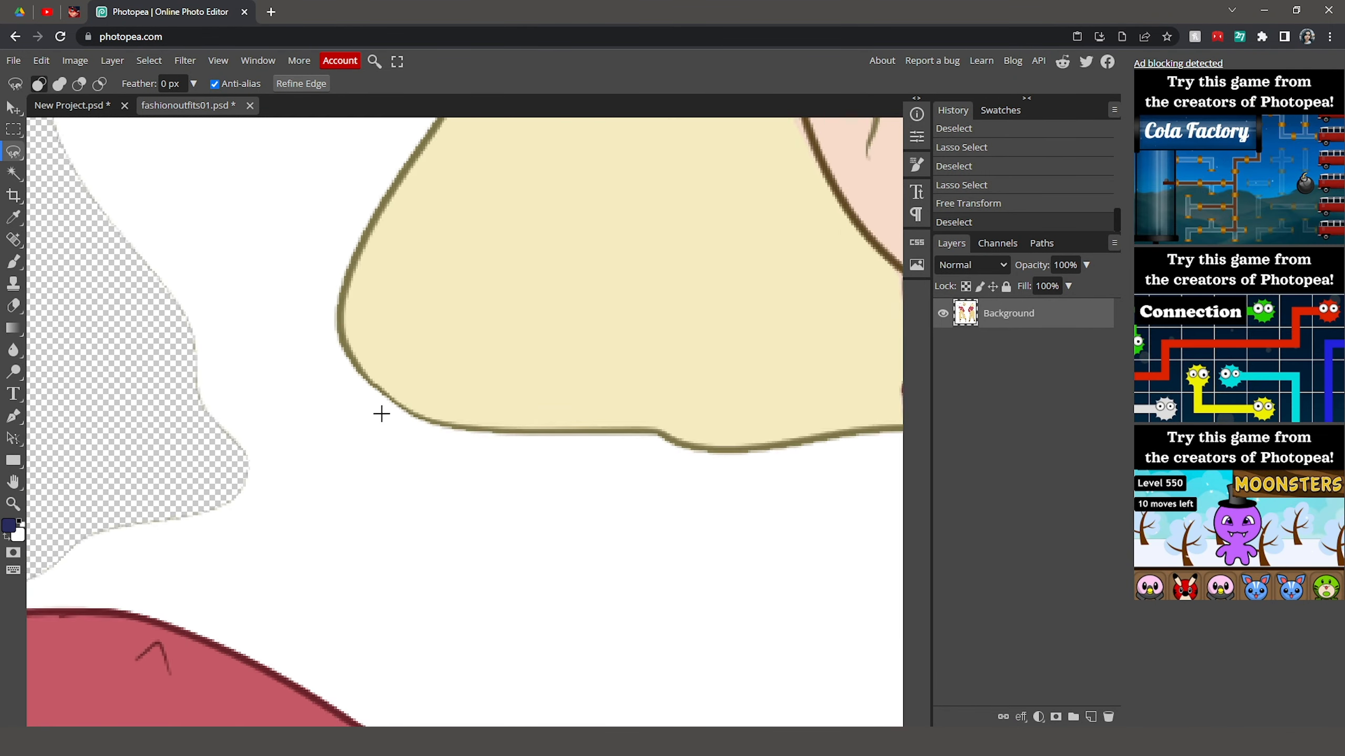
scroll(264, 474, "down", 2)
scroll(831, 451, "up", 3)
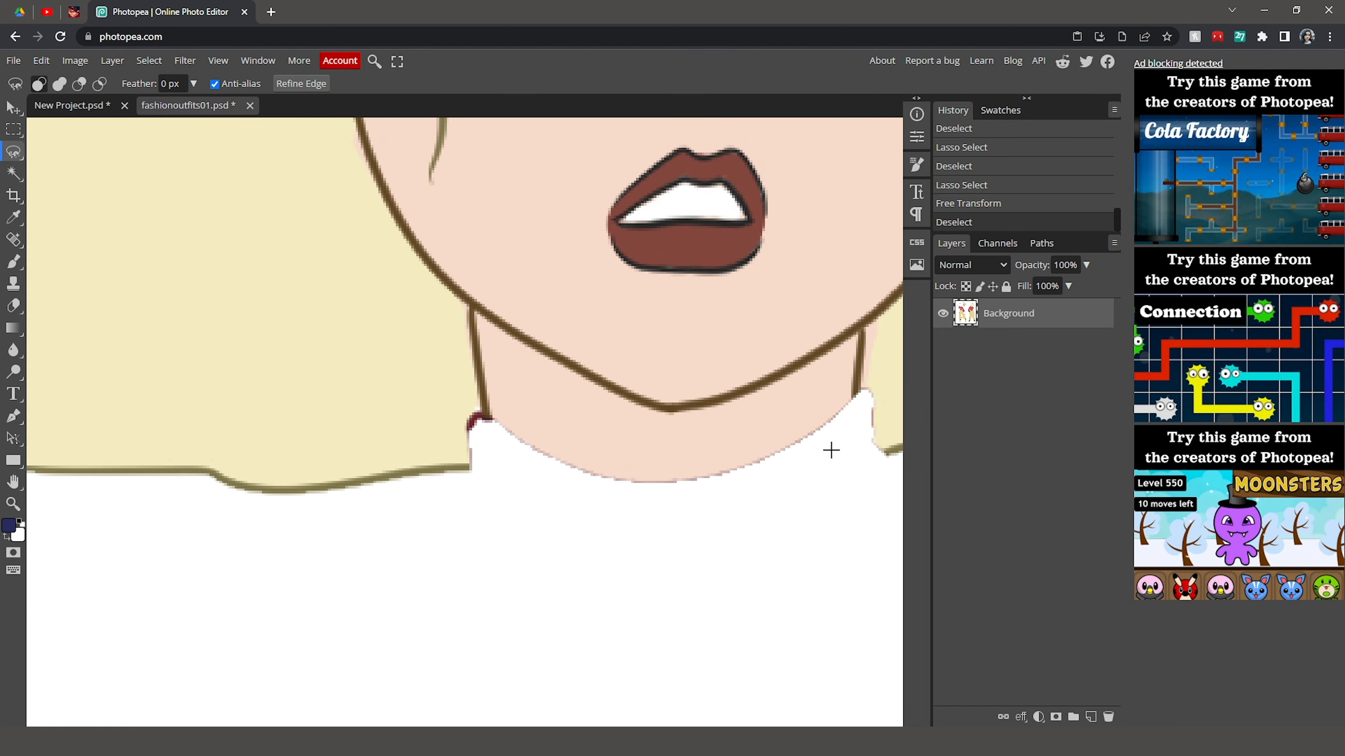
scroll(589, 513, "down", 3)
scroll(589, 513, "down", 3)
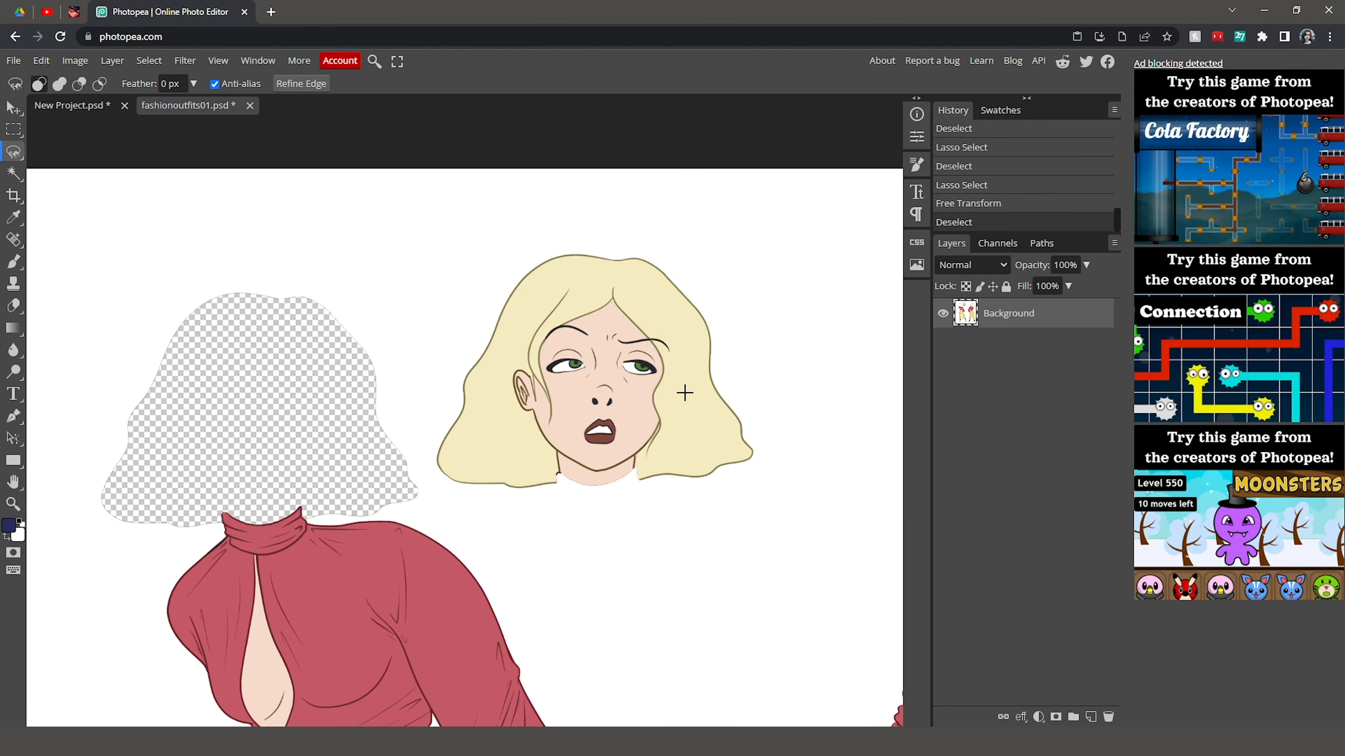
scroll(672, 399, "down", 2)
scroll(631, 484, "up", 1)
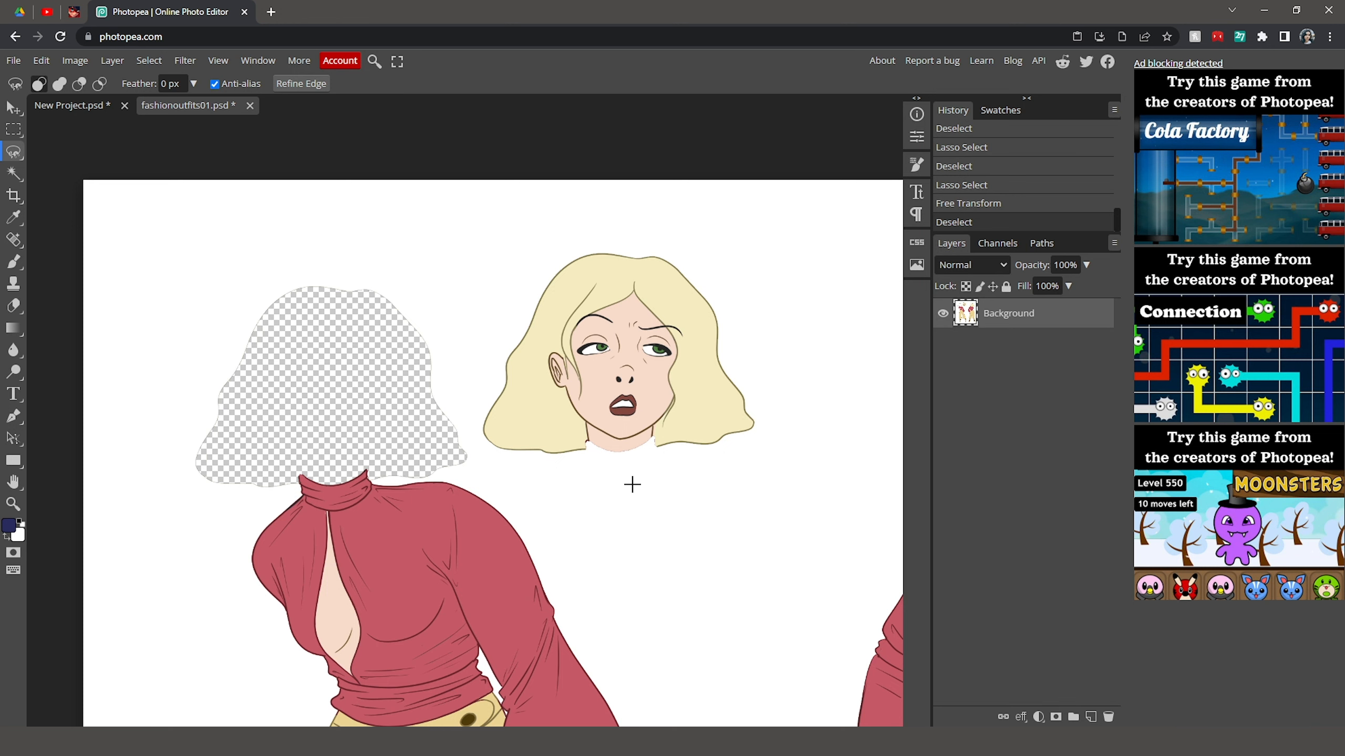
scroll(549, 504, "up", 1)
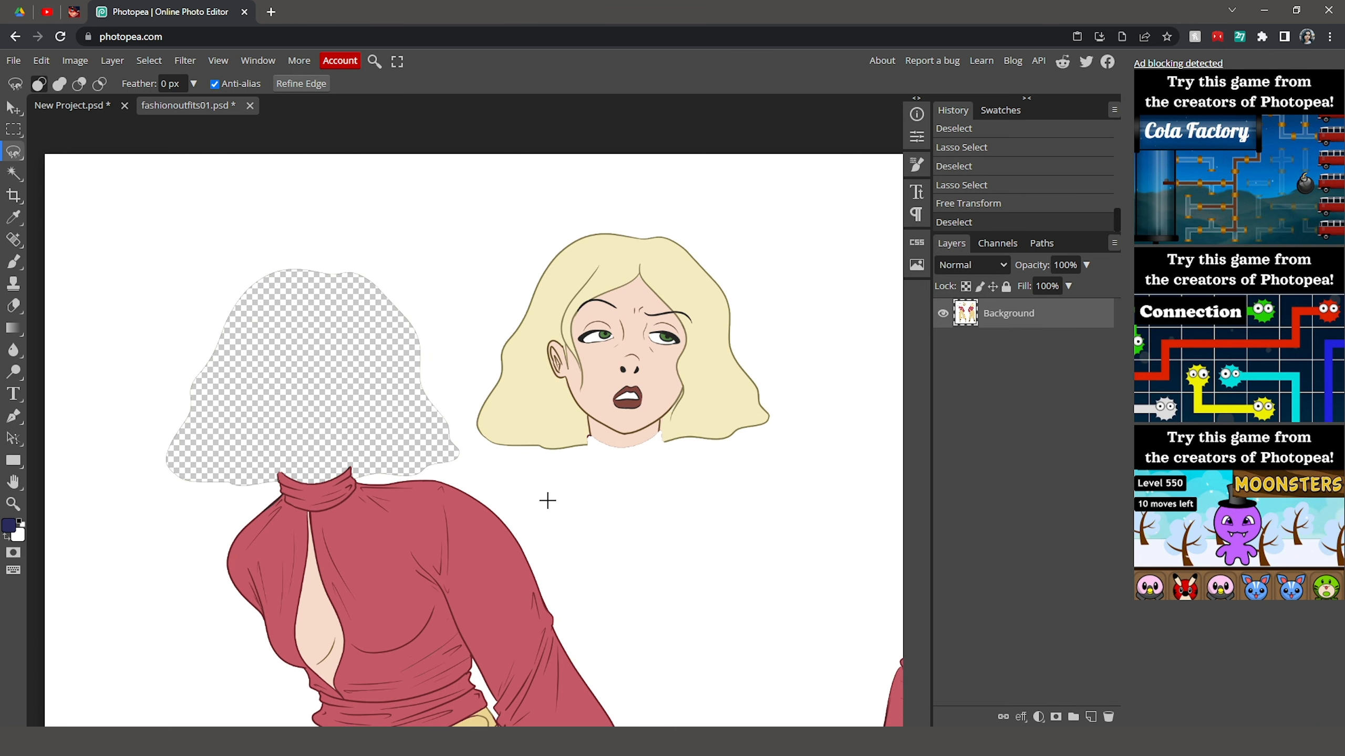